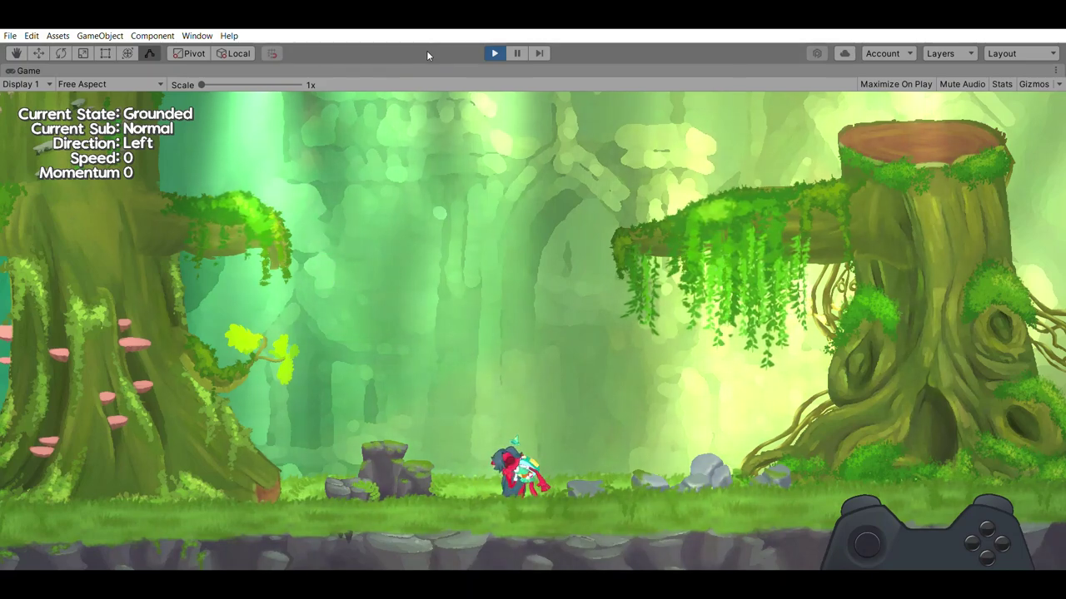
Playtest the character's movement by turning around and running right through the forest scene to the art asset display area
{"action": "key", "text": "Left"}
{"action": "key", "text": "Right"}
{"action": "key", "text": "Right"}
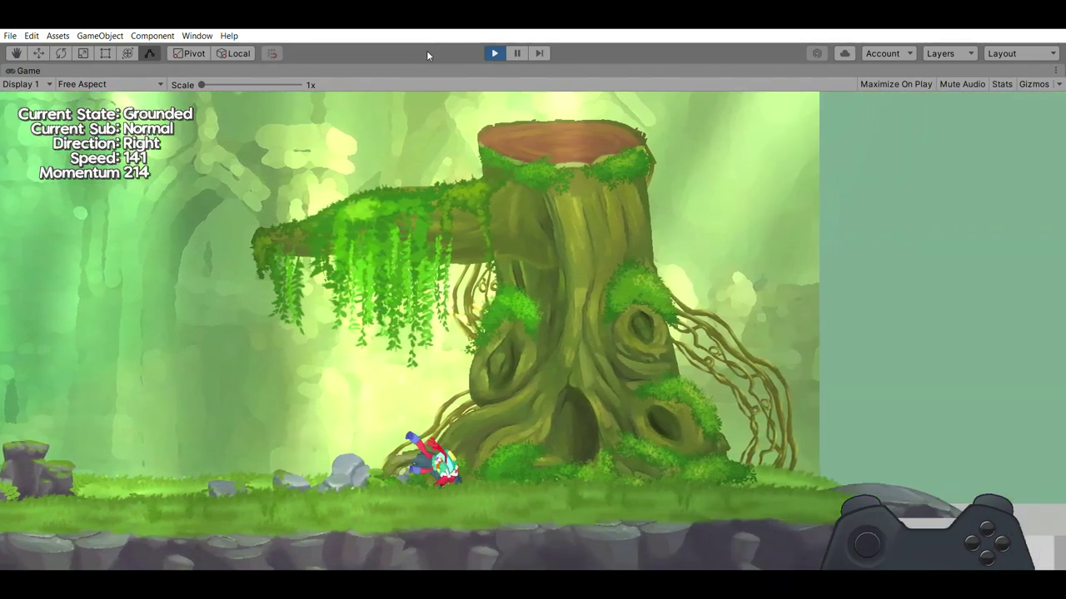
{"action": "key", "text": "Right"}
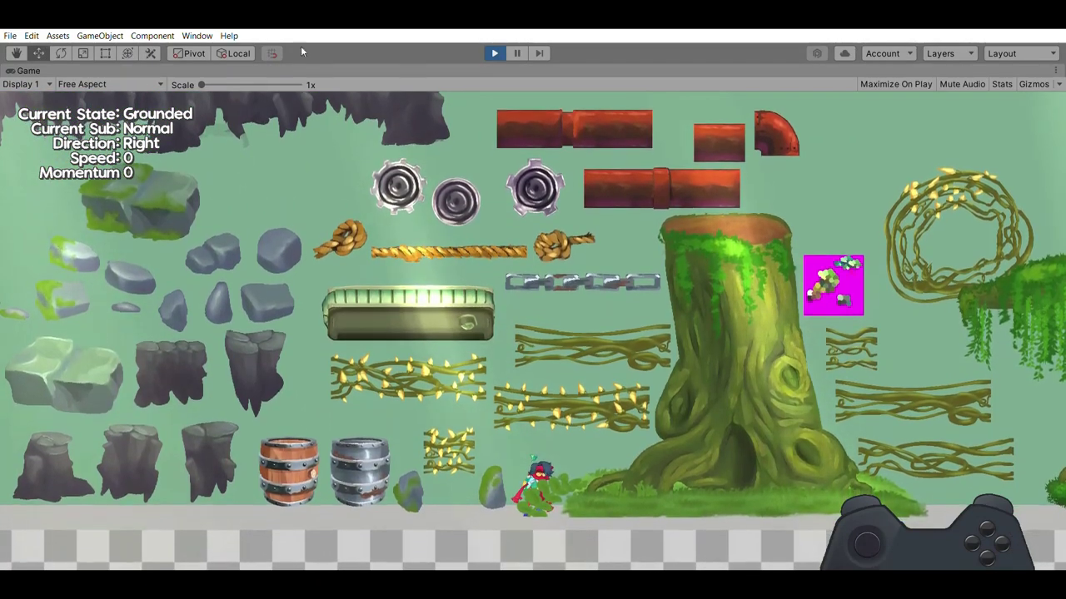
Run the character left past the rock and stone pillar assets and jump into a hover in front of the cave art
{"action": "key", "text": "Left"}
{"action": "key", "text": "Left"}
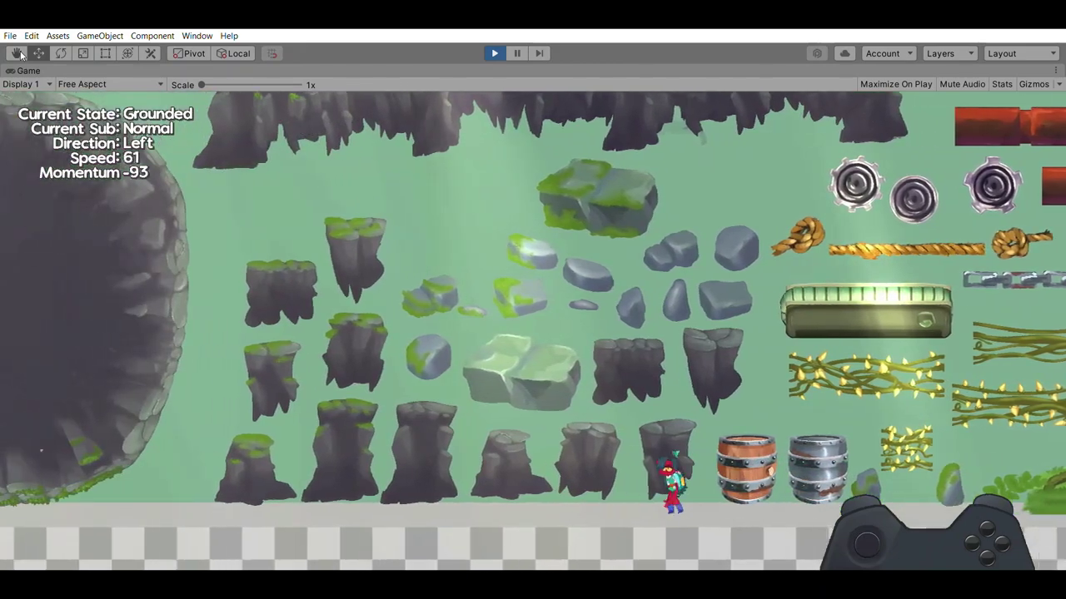
{"action": "key", "text": "space"}
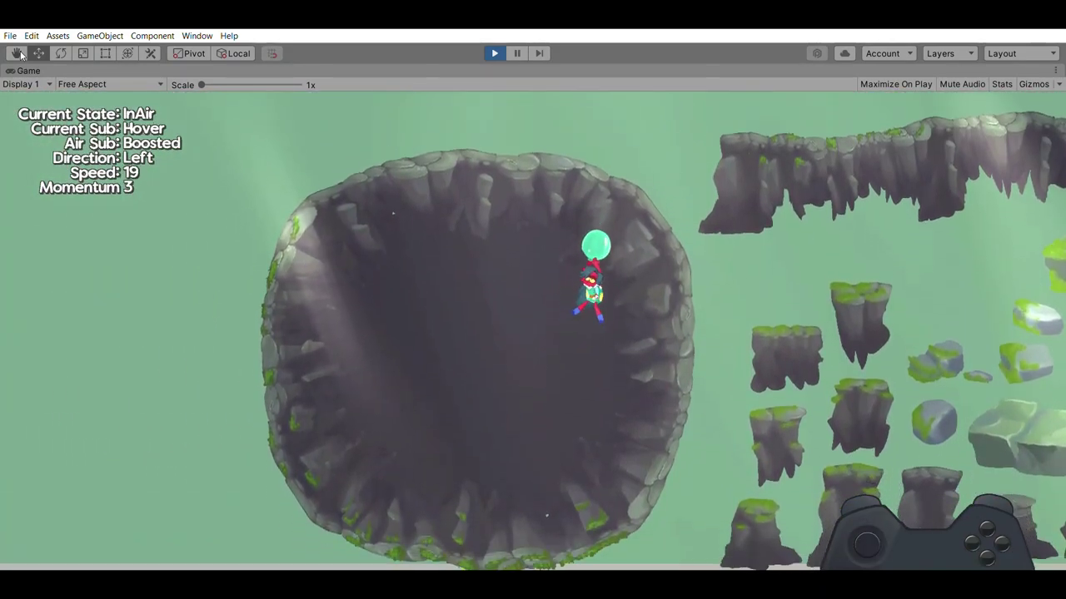
Move the character right past the hollow log, hanging vines and tree trunk assets to review each piece of art
{"action": "key", "text": "Right"}
{"action": "key", "text": "Right"}
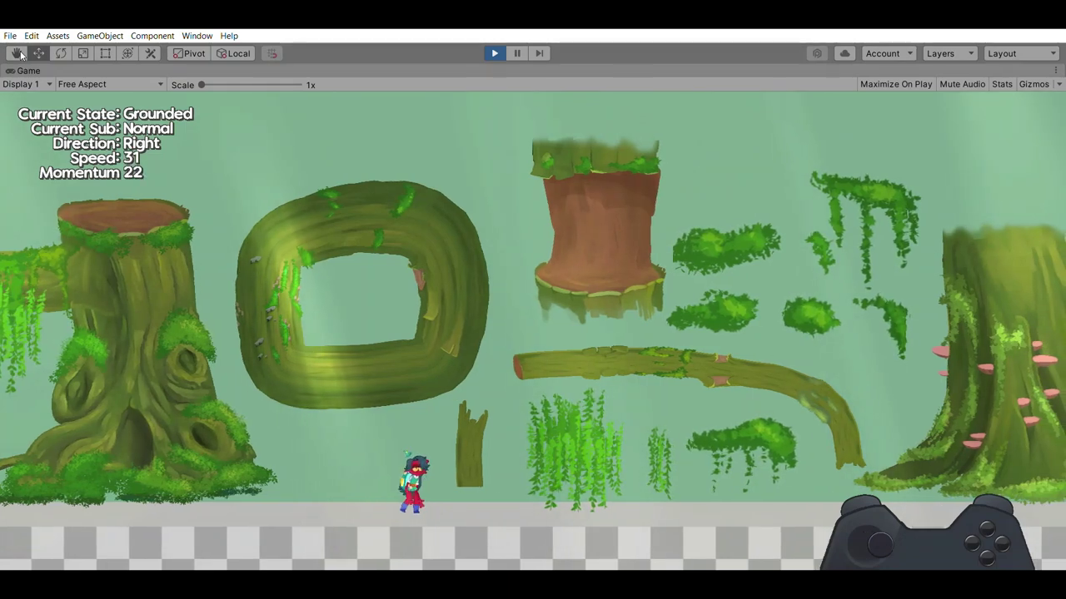
{"action": "key", "text": "Right"}
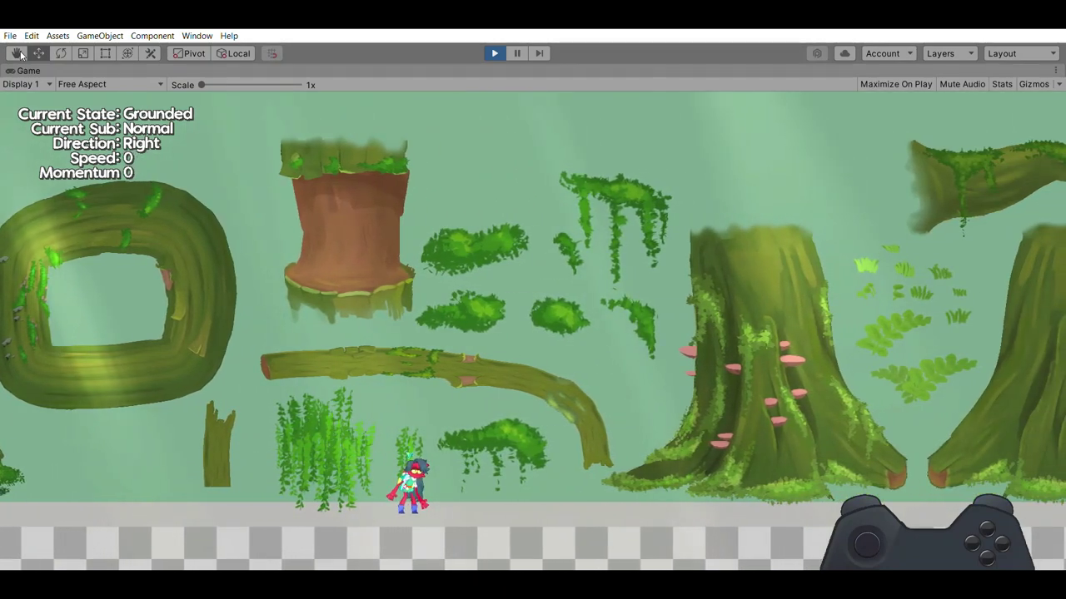
{"action": "key", "text": "Right"}
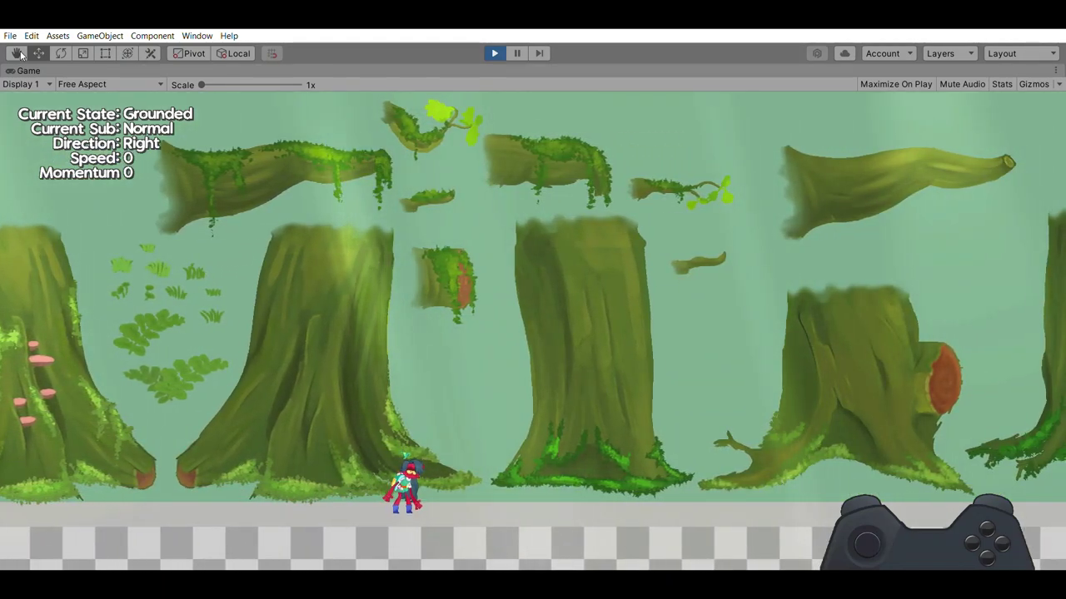
{"action": "key", "text": "Right"}
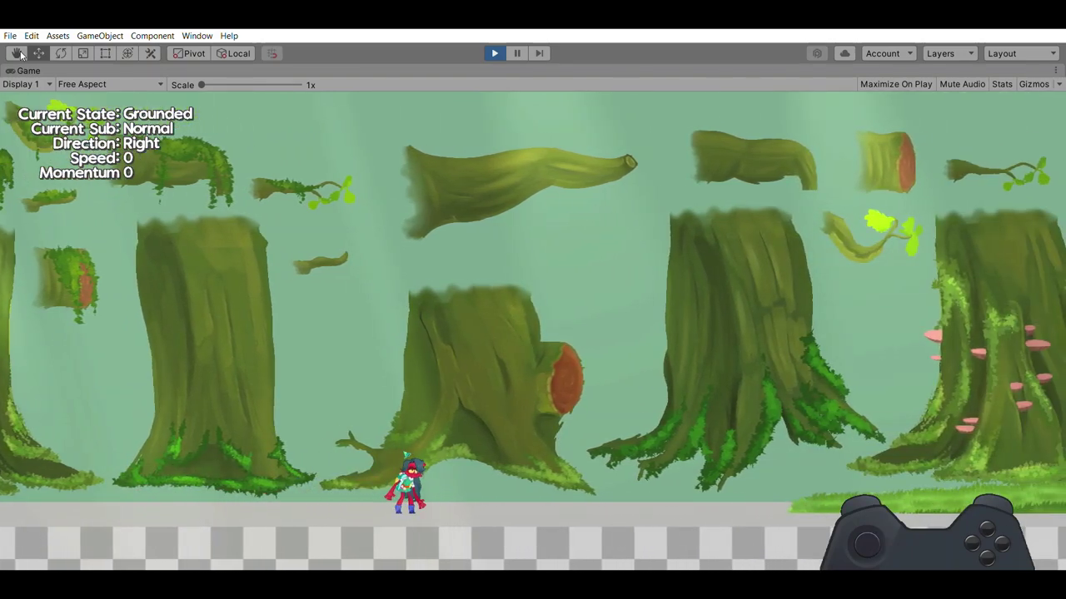
Run the character right along the grassy path past the mossy mushroom trunks and jump near the path's far end
{"action": "key", "text": "Right"}
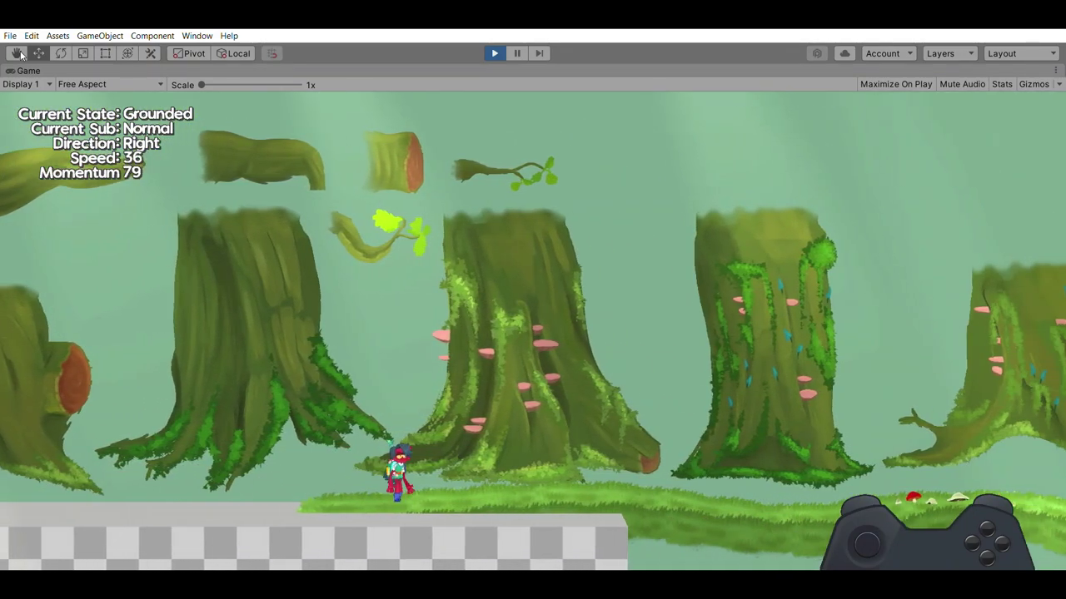
{"action": "key", "text": "Right"}
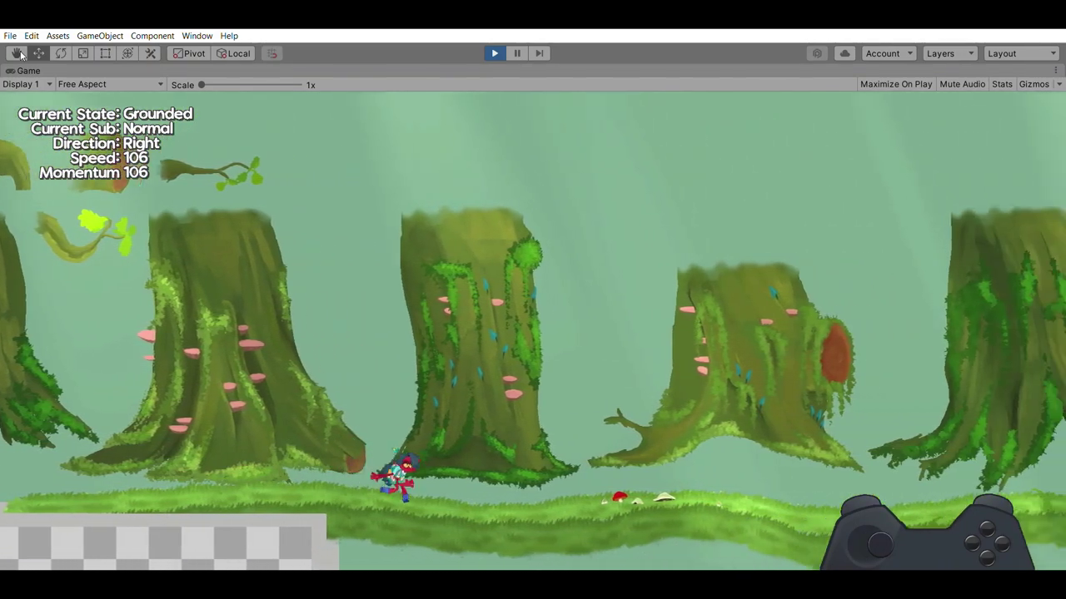
{"action": "key", "text": "Right"}
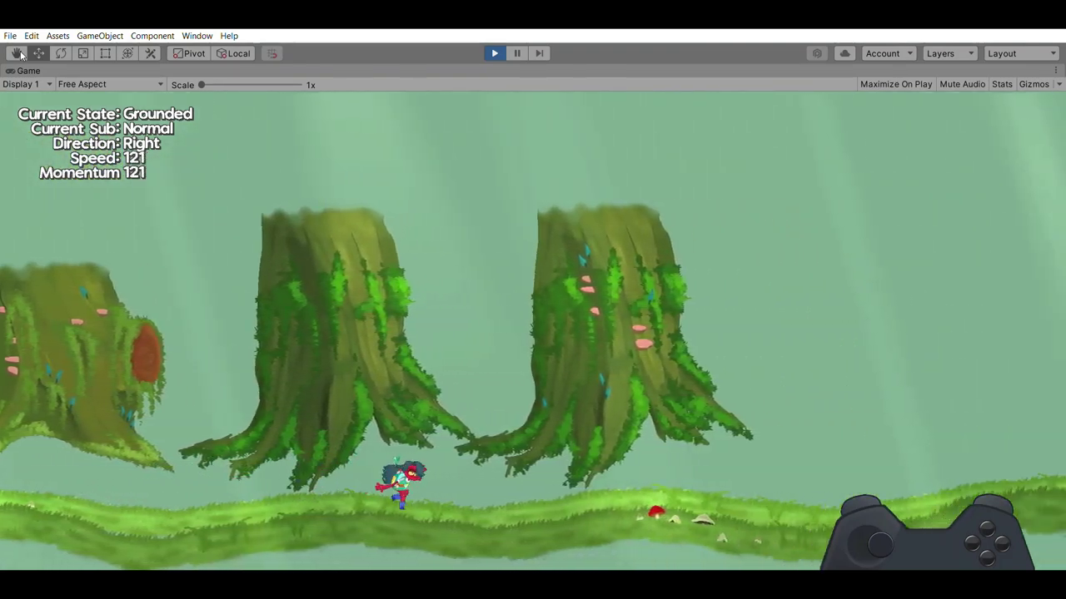
{"action": "key", "text": "space"}
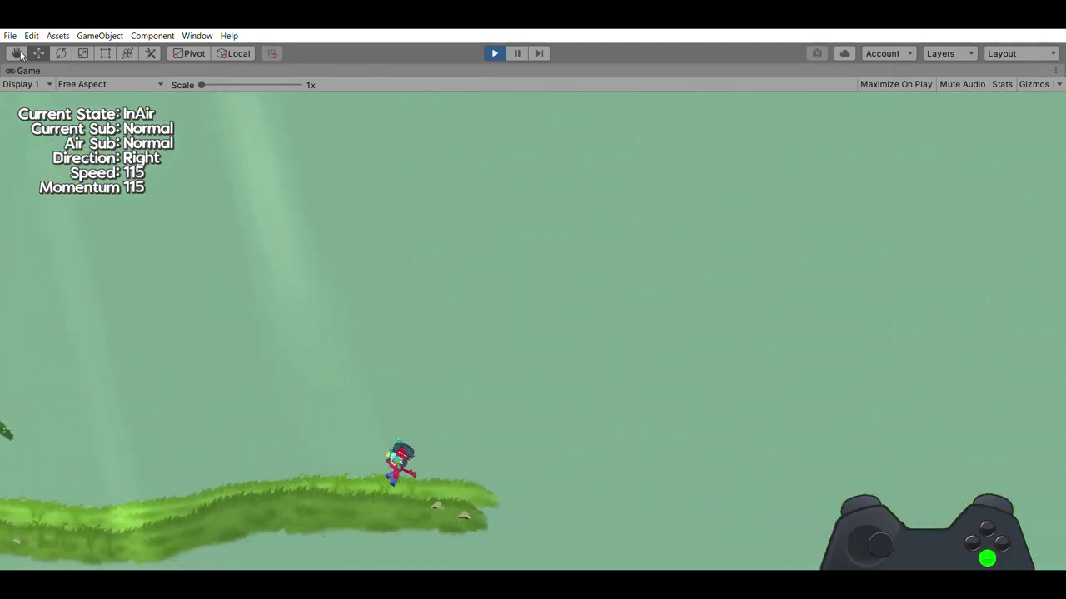
Bring the character back left past the tree trunks, testing repeated jumps and held falls along the way
{"action": "key", "text": "Left"}
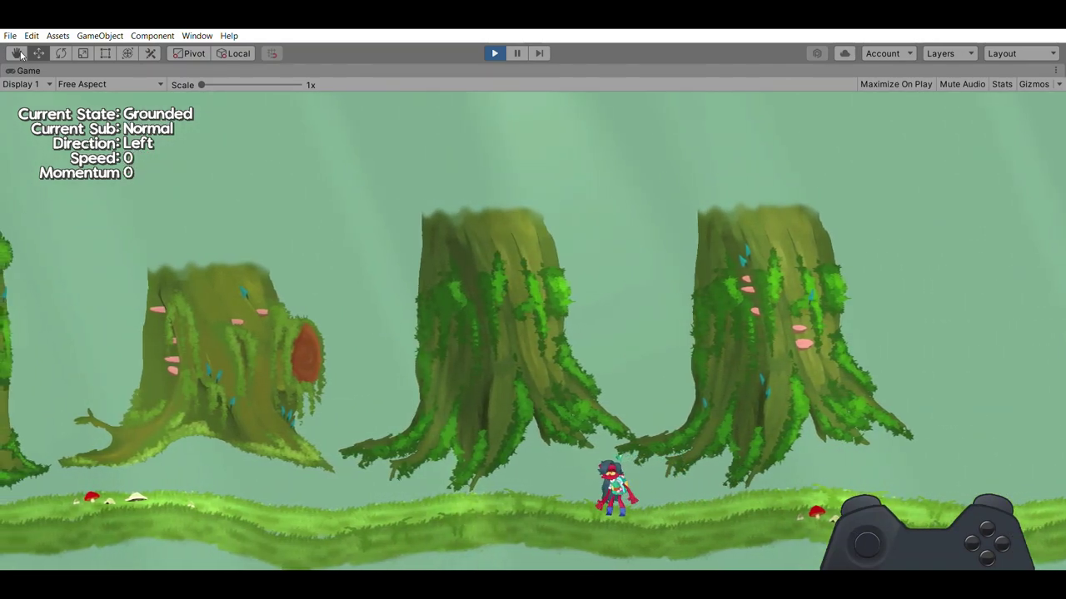
{"action": "key", "text": "Left"}
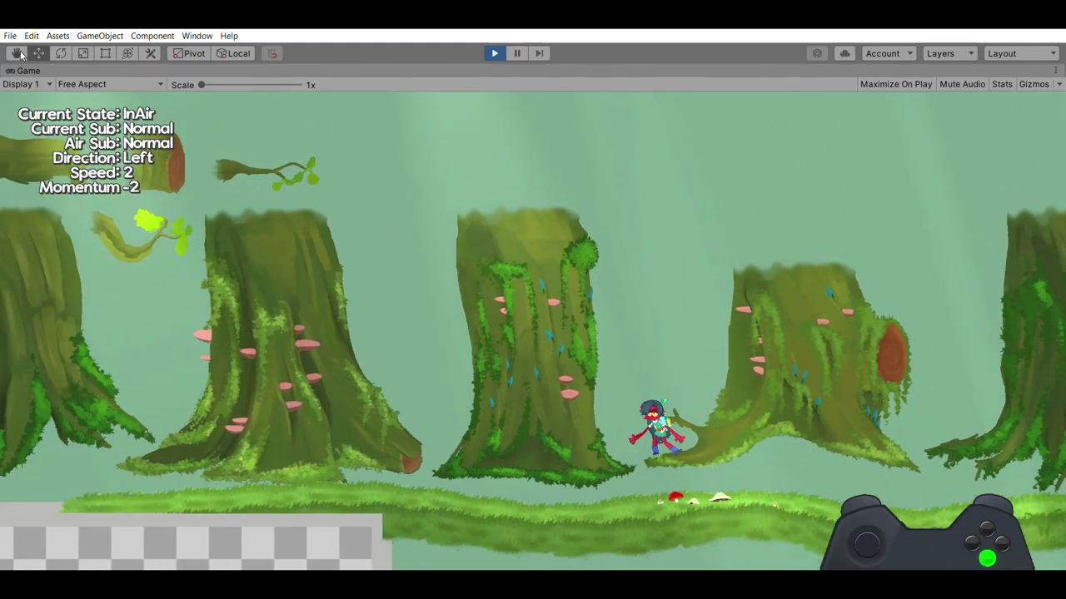
{"action": "key", "text": "space"}
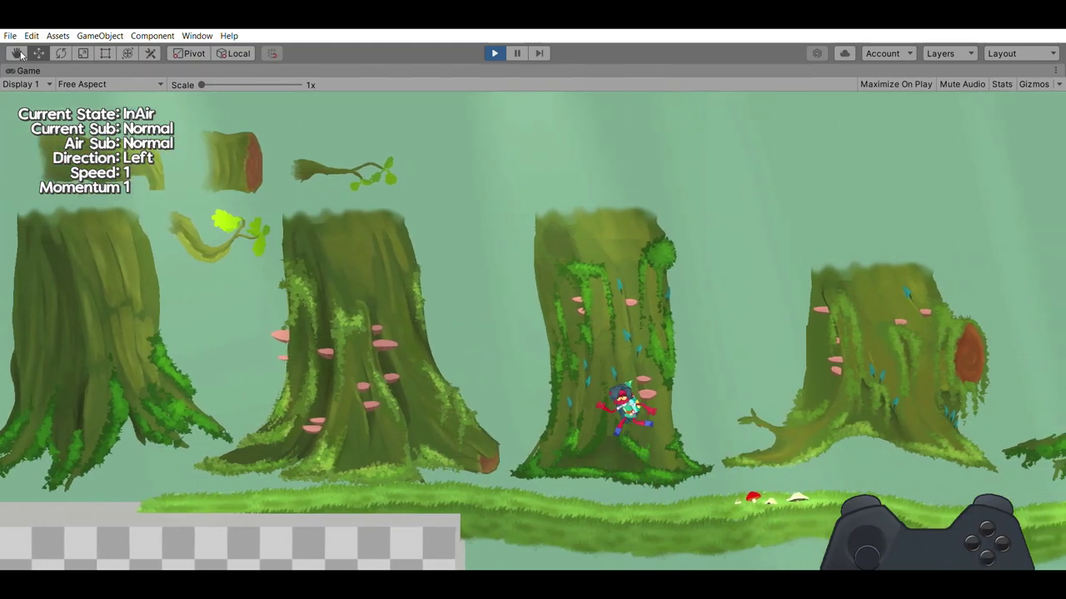
{"action": "key", "text": "space"}
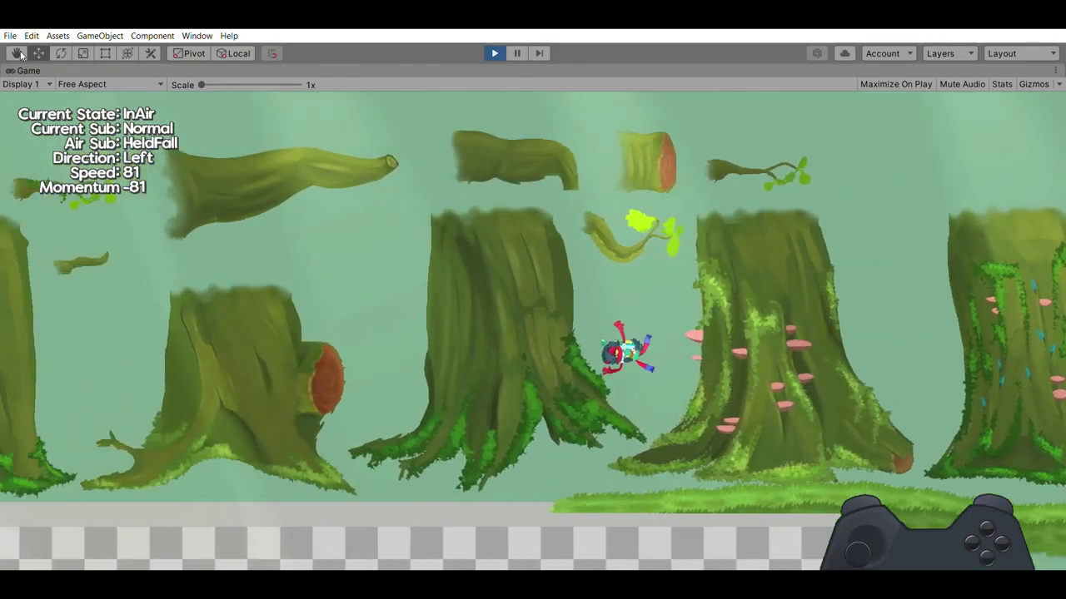
{"action": "key", "text": "space"}
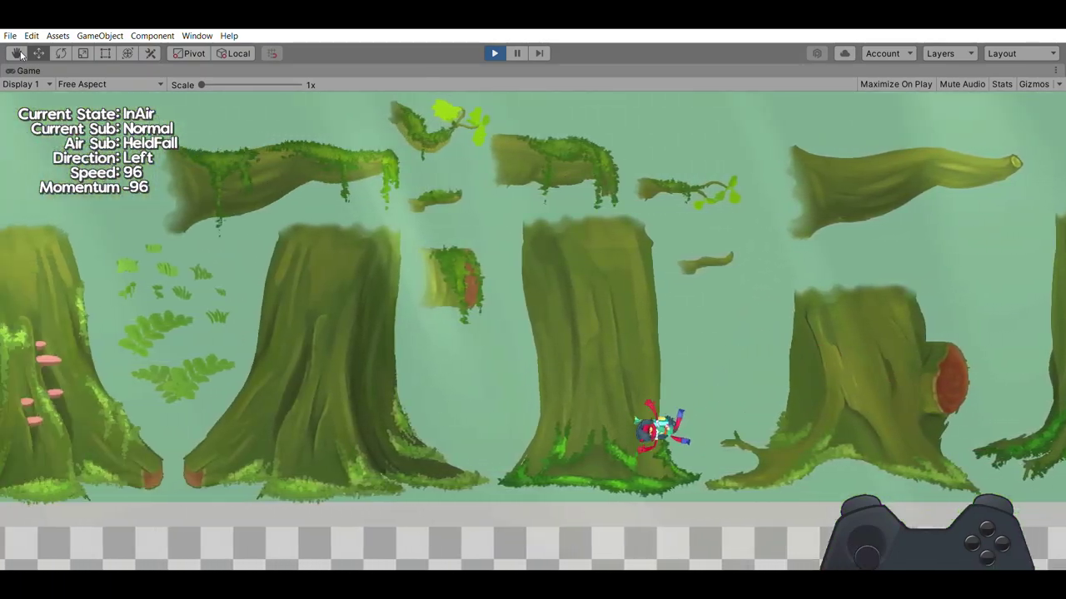
{"action": "key", "text": "space"}
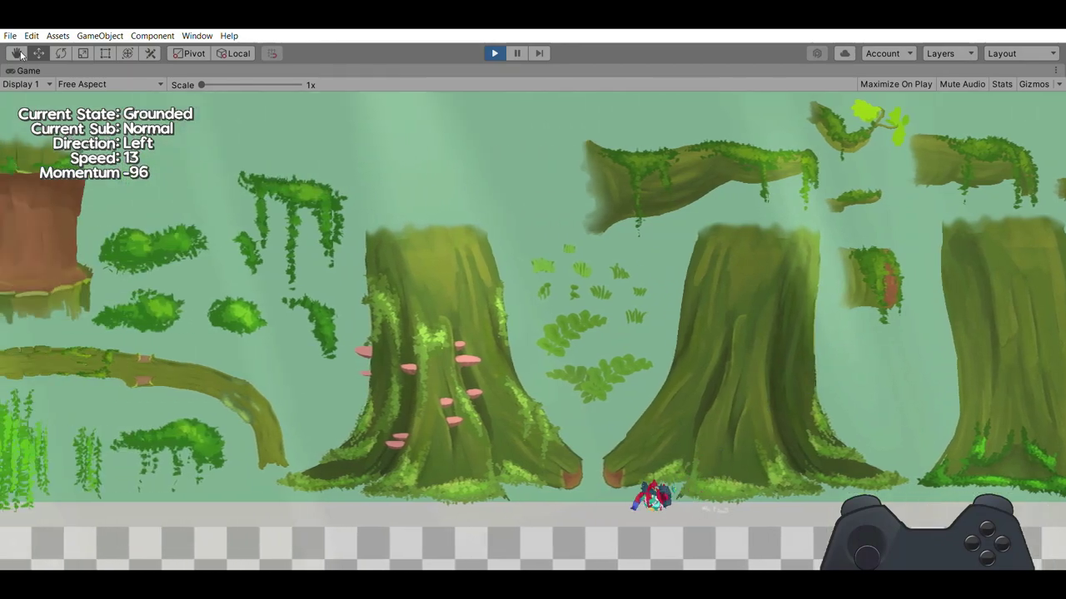
{"action": "key", "text": "space"}
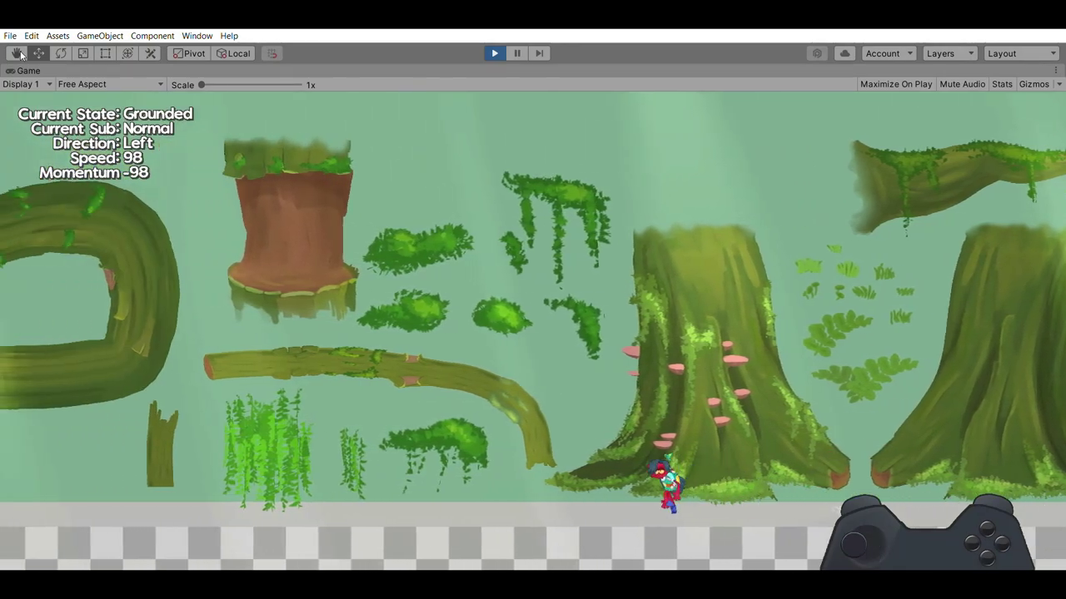
Run the character left to the vine and rope props and test its jump and boosted hover there
{"action": "key", "text": "Right"}
{"action": "key", "text": "Left"}
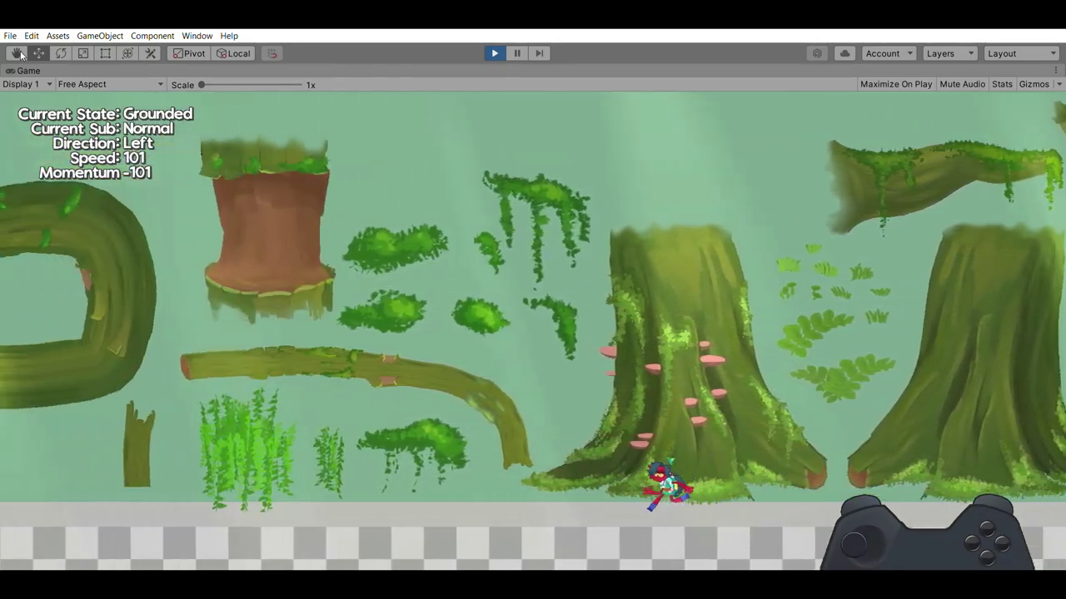
{"action": "key", "text": "space"}
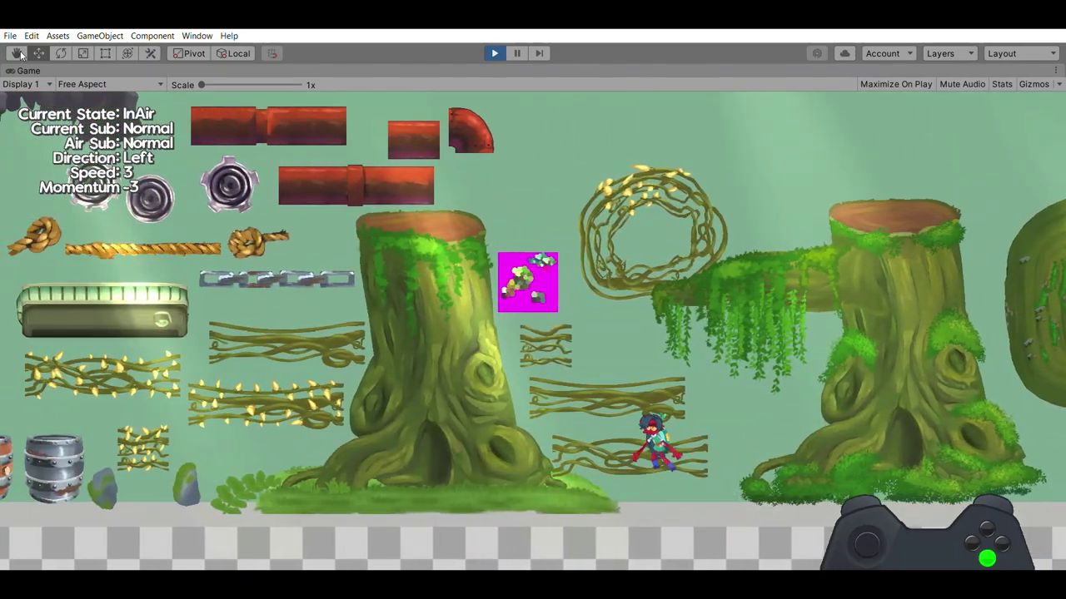
{"action": "key", "text": "space"}
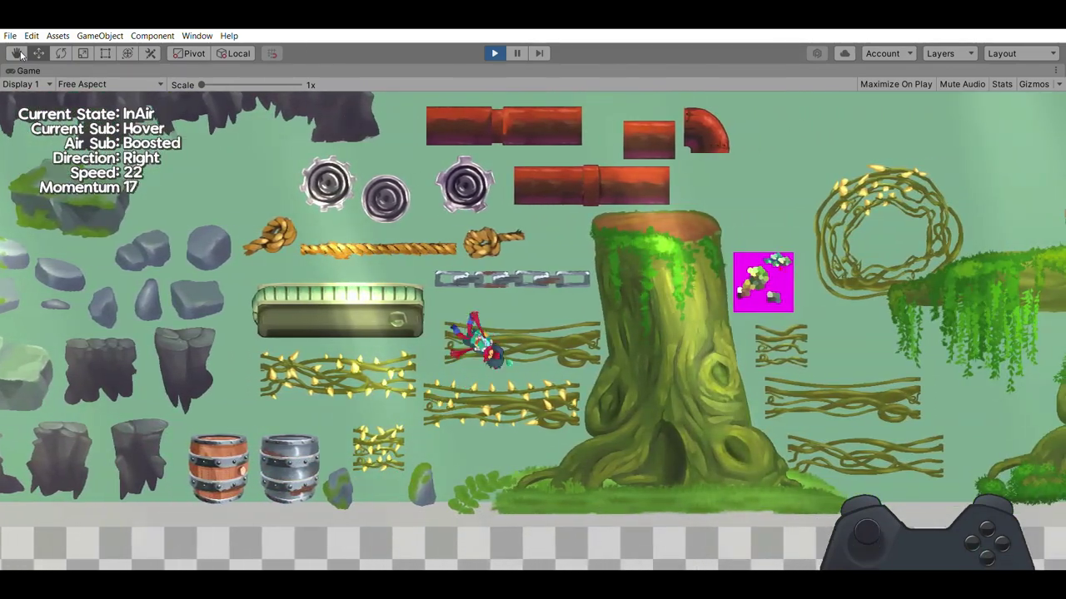
Move the character left past the barrels and cave art, jumping and dashing back to the forest scene
{"action": "key", "text": "Left"}
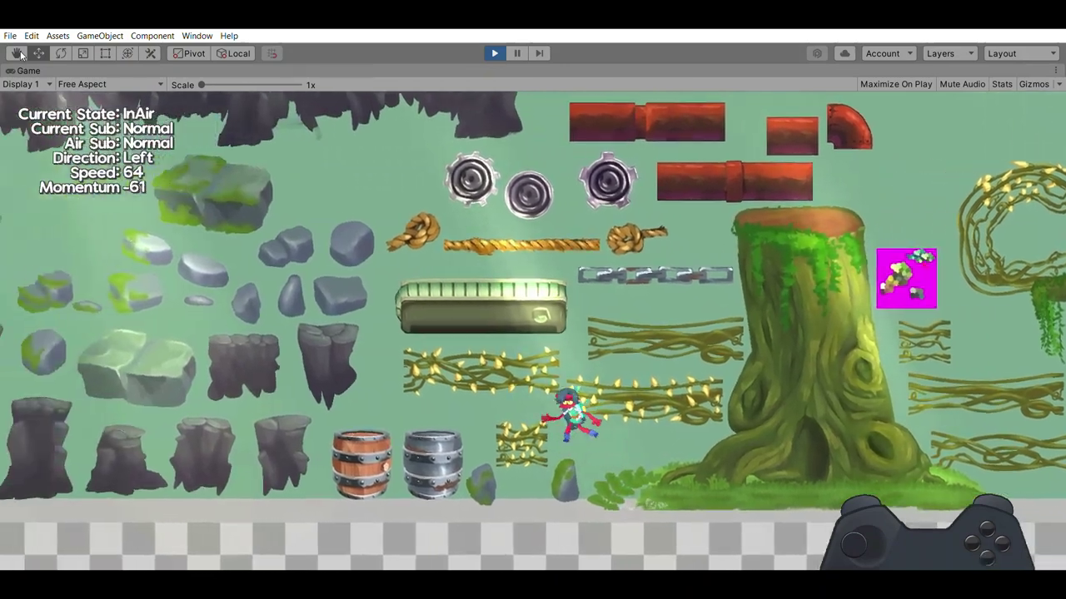
{"action": "key", "text": "space"}
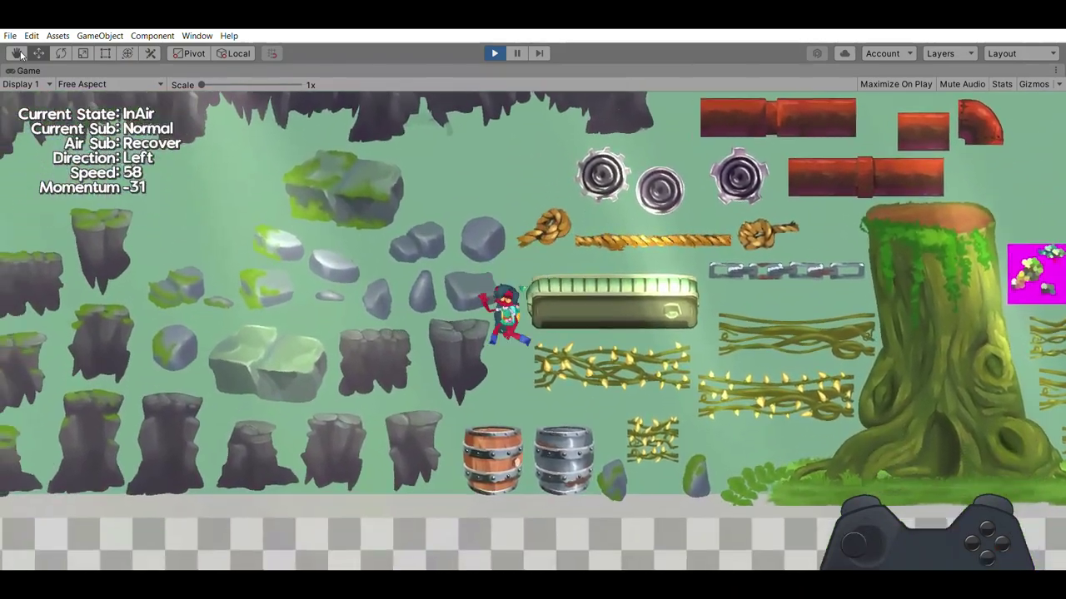
{"action": "key", "text": "shift"}
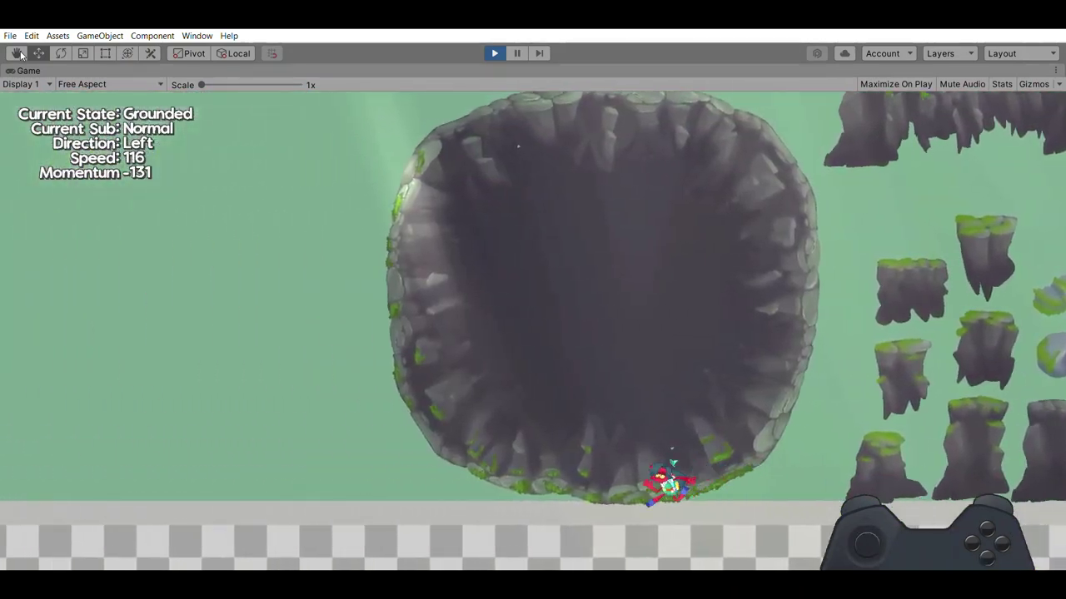
{"action": "key", "text": "shift"}
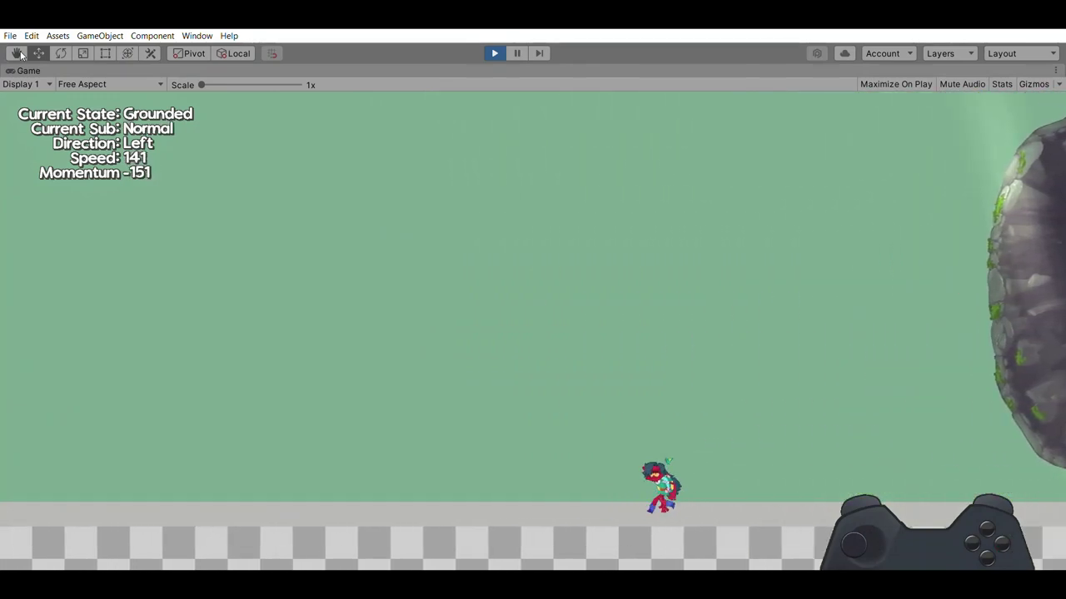
{"action": "key", "text": "shift"}
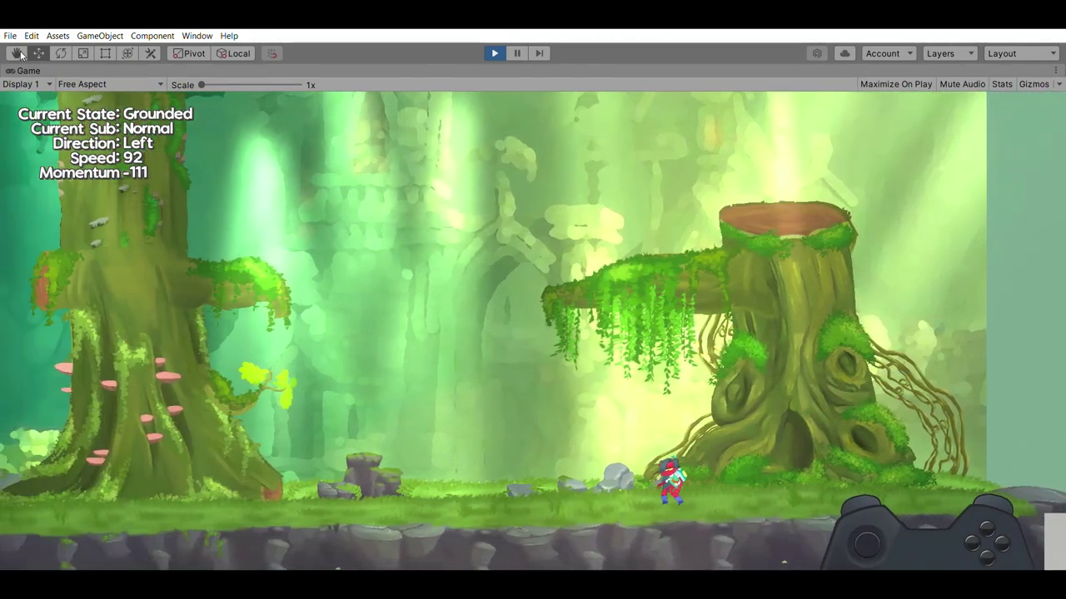
Run the character back and forth between the two large trees in the forest scene
{"action": "key", "text": "Left"}
{"action": "key", "text": "Right"}
{"action": "key", "text": "Right"}
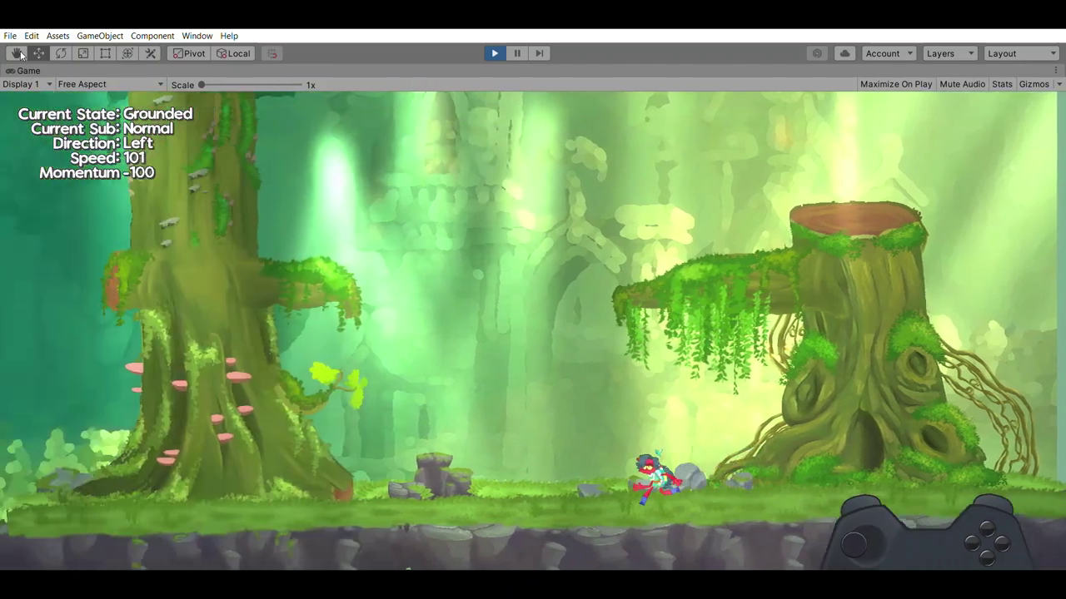
Dash the character repeatedly right from the forest scene past the cave and tree trunks, finishing with a jump on the grassy path
{"action": "key", "text": "Right"}
{"action": "key", "text": "shift"}
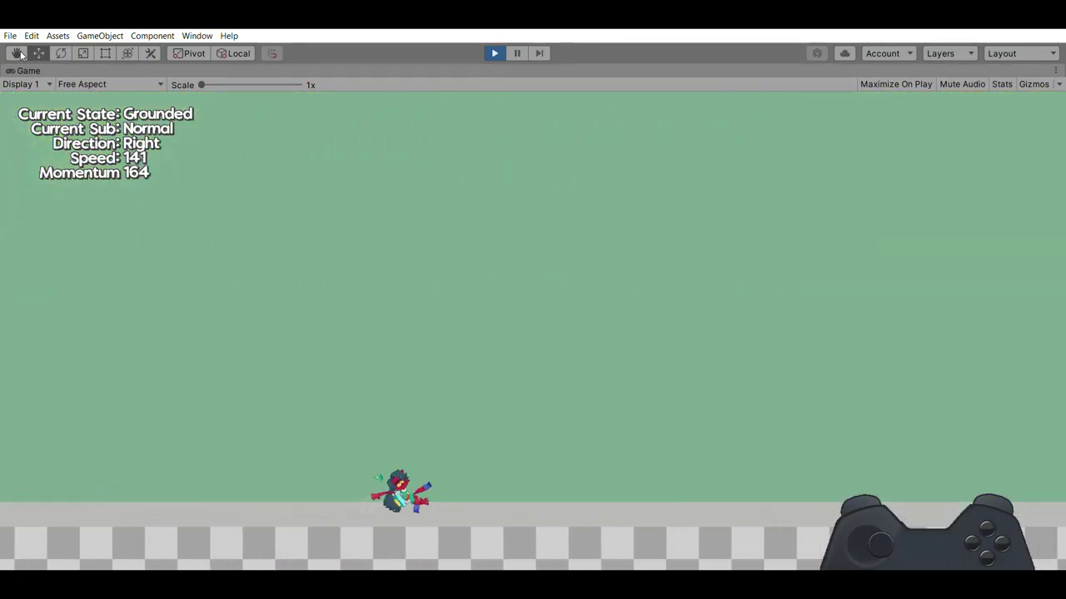
{"action": "key", "text": "shift"}
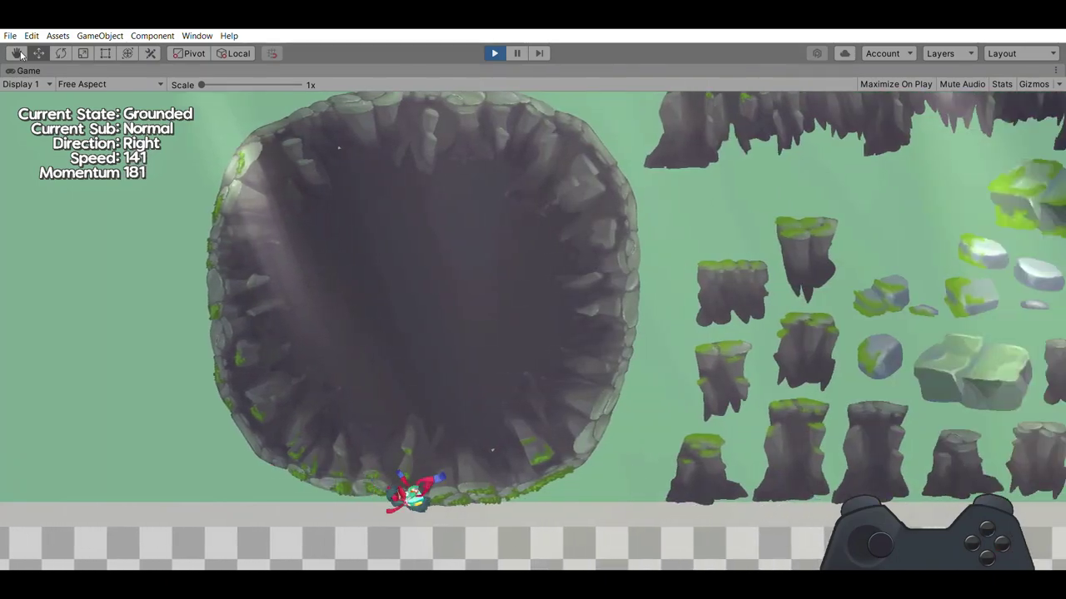
{"action": "key", "text": "shift"}
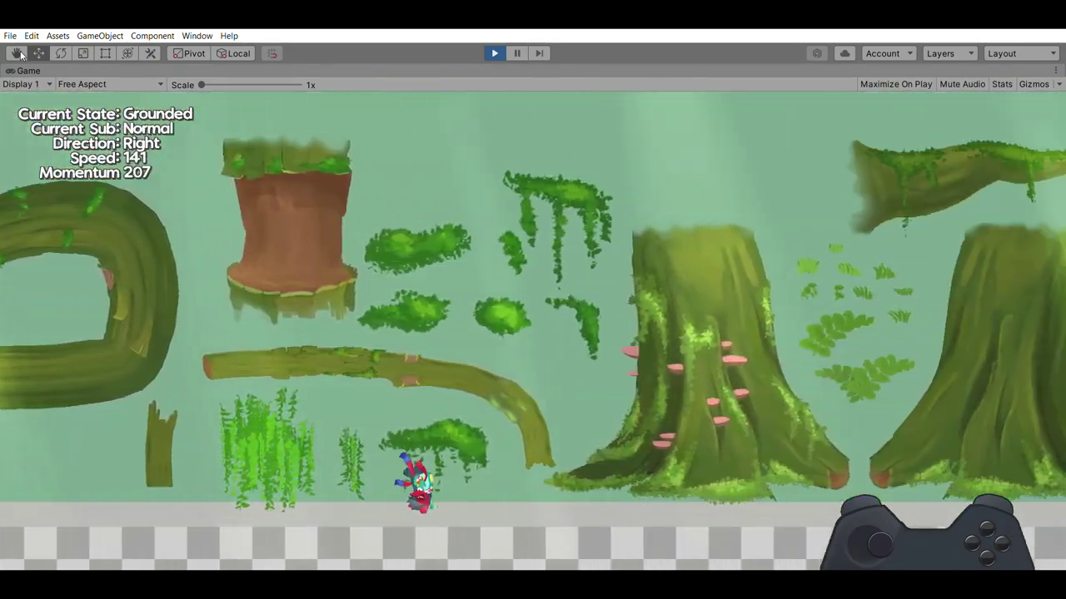
{"action": "key", "text": "shift"}
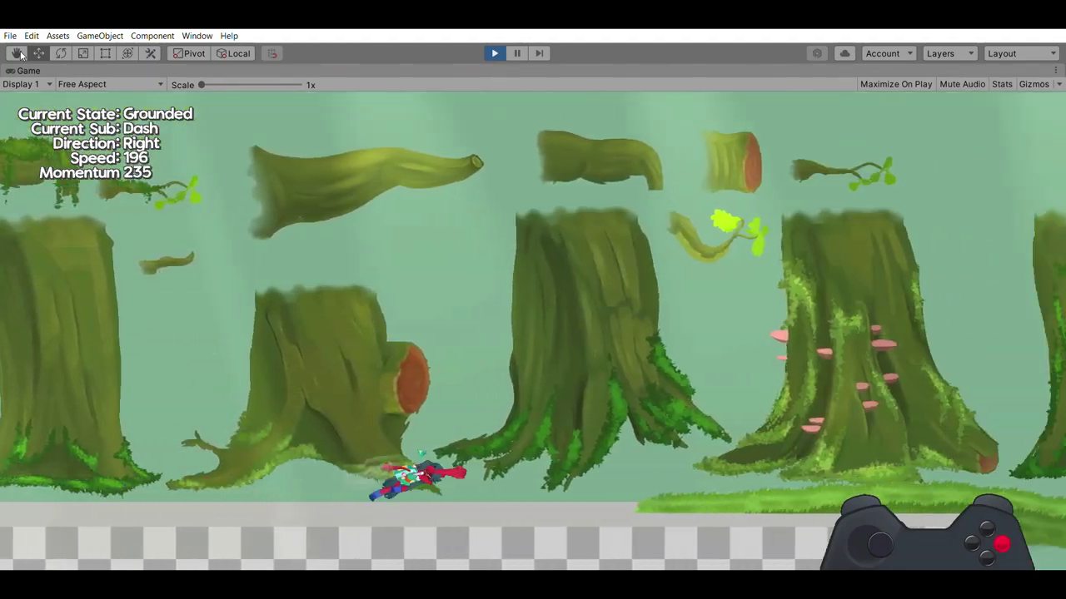
{"action": "key", "text": "shift"}
{"action": "key", "text": "space"}
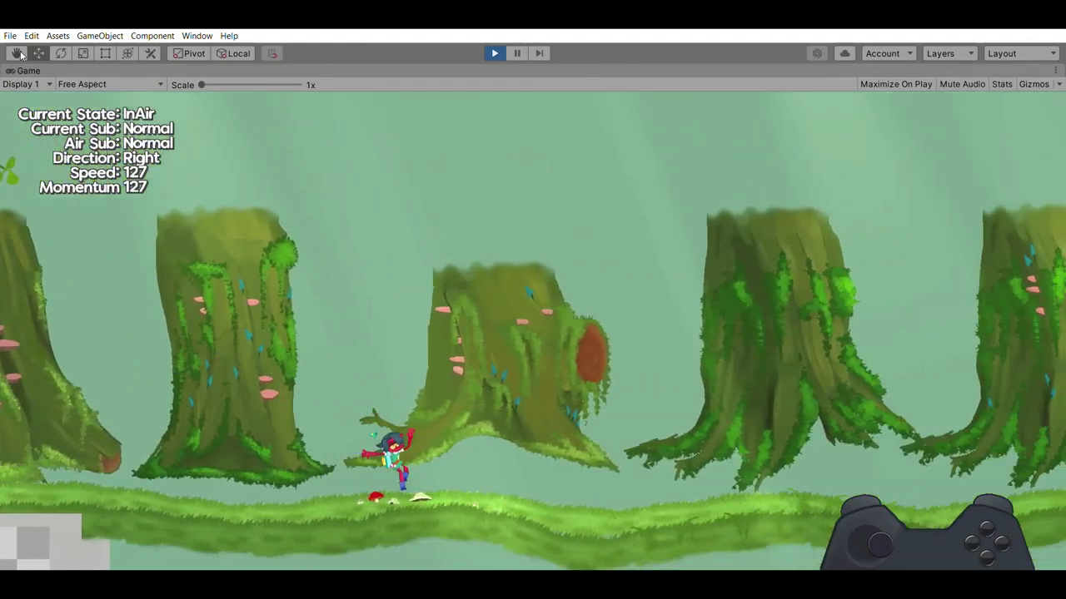
Return the character left to the hanging vine assets and walk it right to the mushroom-covered trunk
{"action": "key", "text": "Left"}
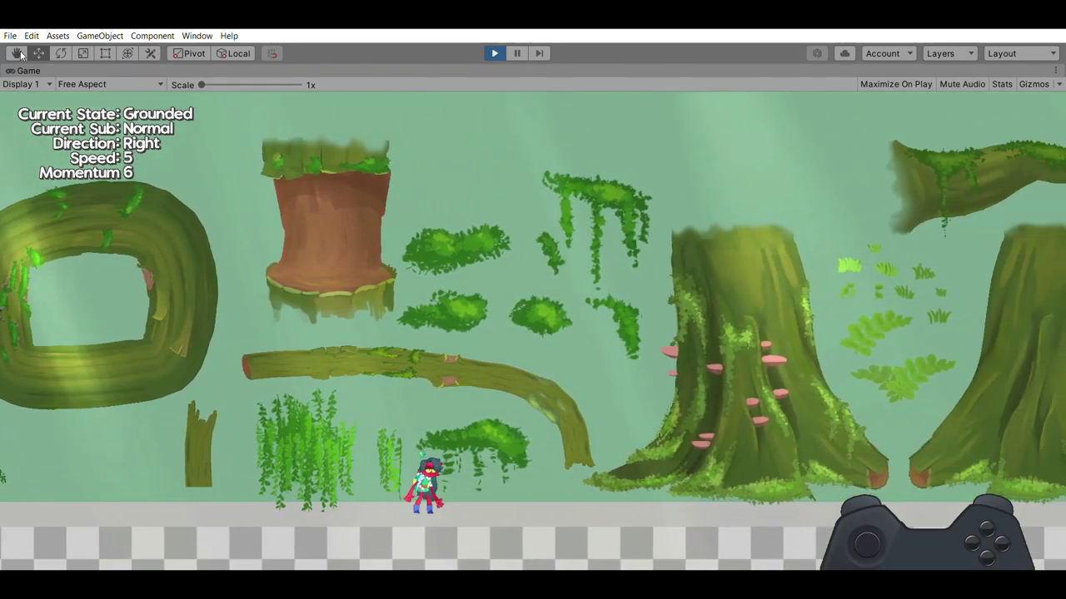
{"action": "key", "text": "Right"}
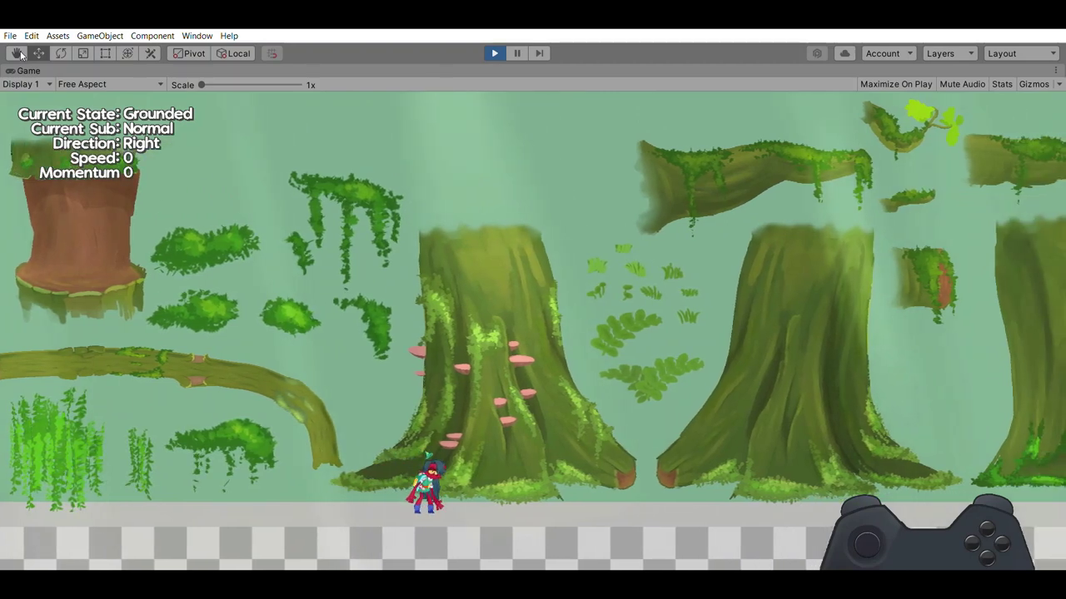
Walk the character right from the mushroom-covered trunk past the mossy trunks to the stump with the sawn-off branch
{"action": "key", "text": "Right"}
{"action": "key", "text": "Right"}
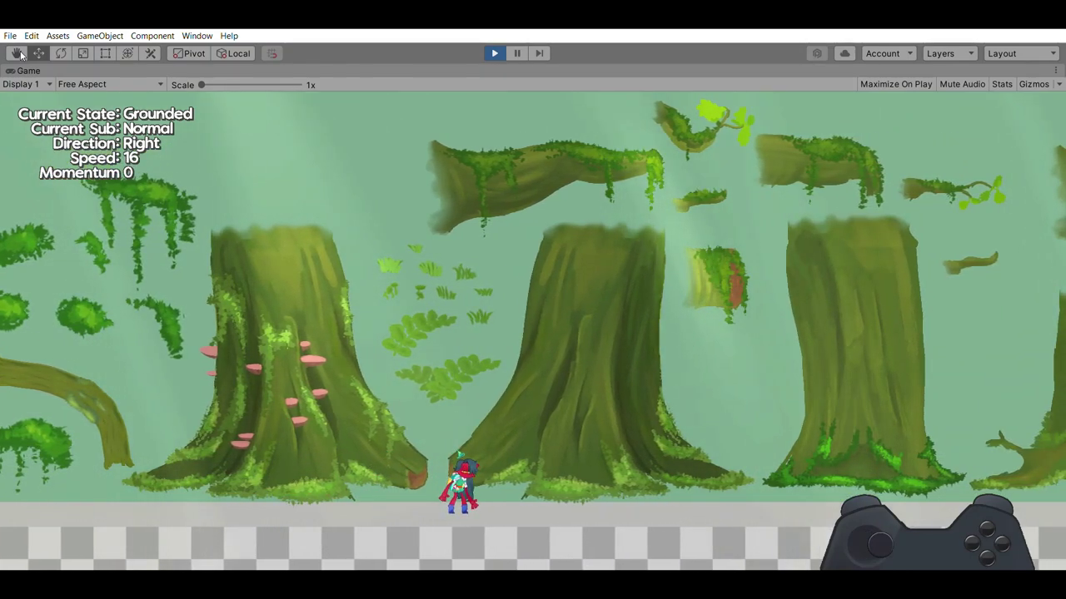
{"action": "key", "text": "Right"}
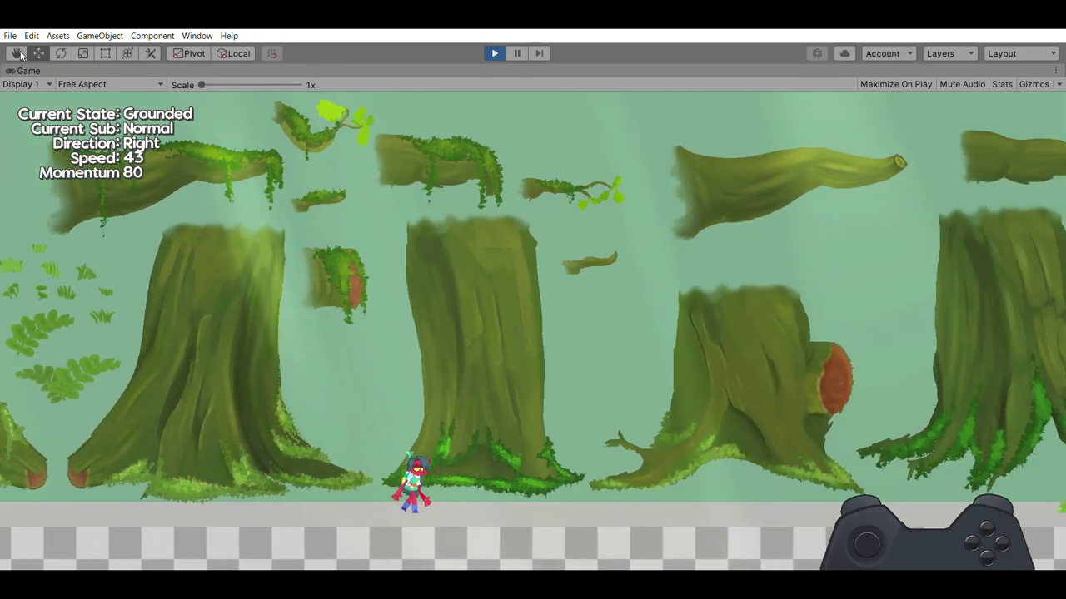
{"action": "key", "text": "Right"}
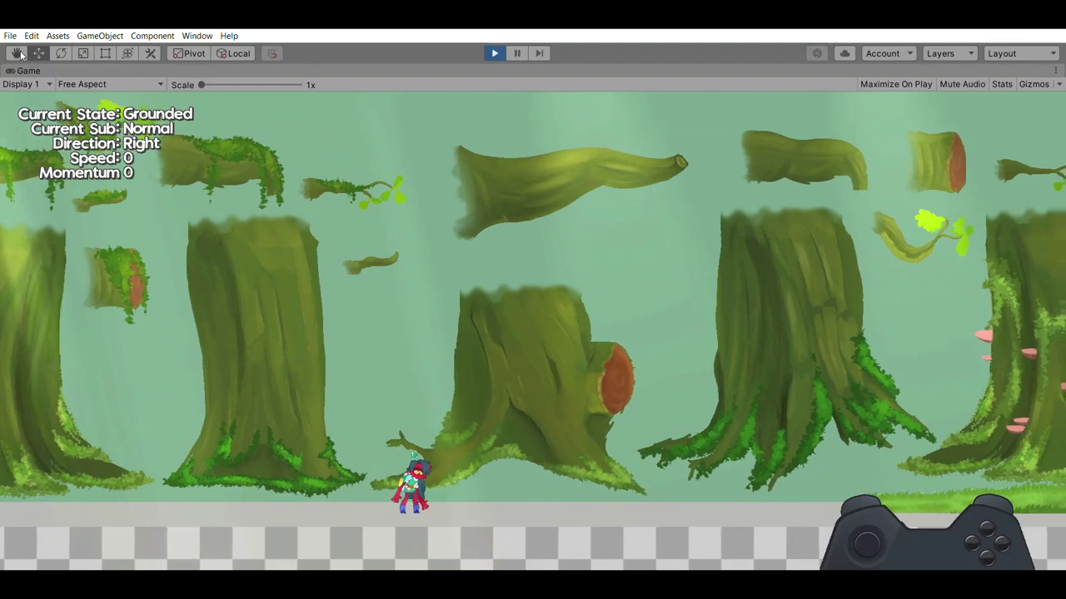
{"action": "key", "text": "Right"}
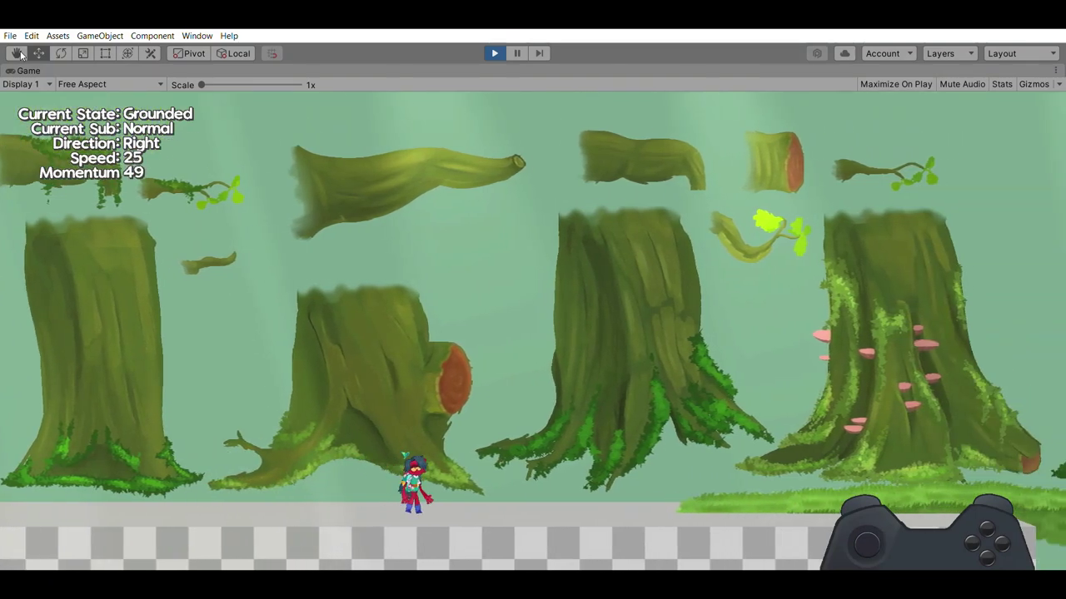
Walk the character right onto the grassy path and past the moss- and mushroom-decorated trunks to the path's red mushrooms
{"action": "key", "text": "Right"}
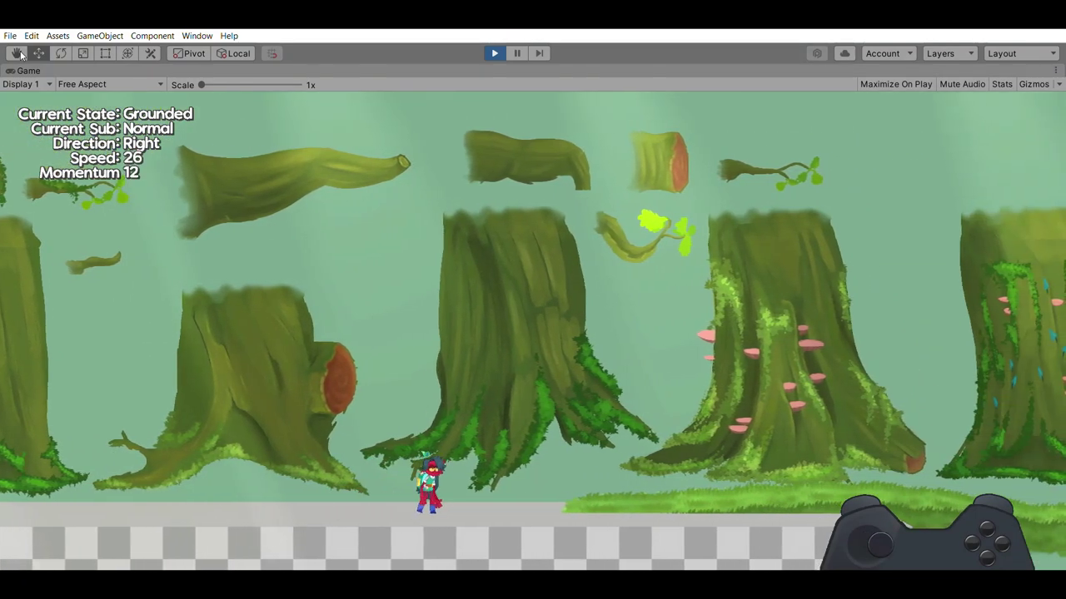
{"action": "key", "text": "Right"}
{"action": "key", "text": "Right"}
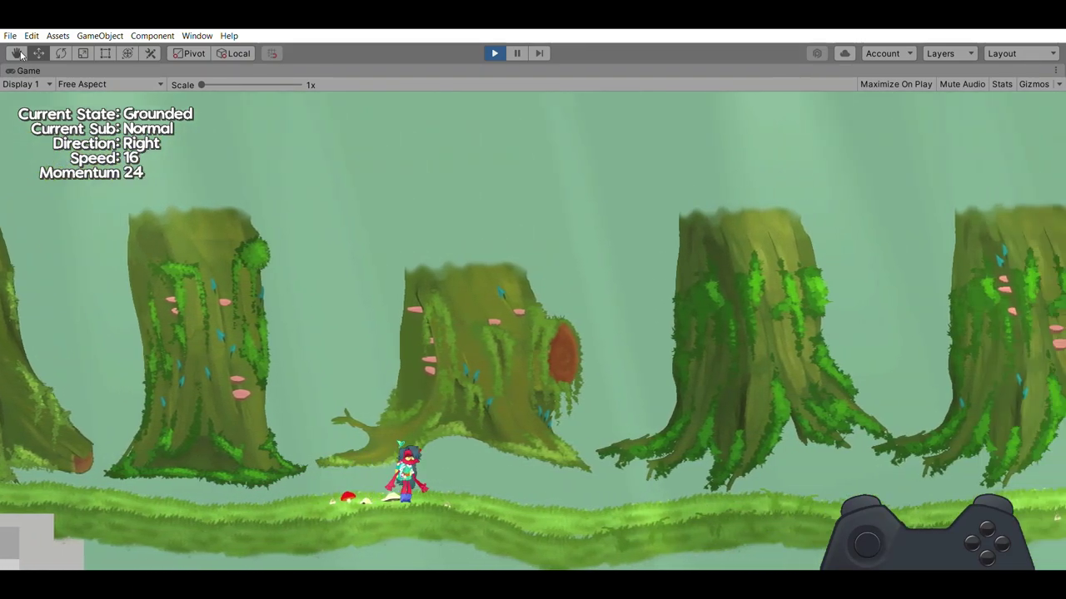
{"action": "key", "text": "Right"}
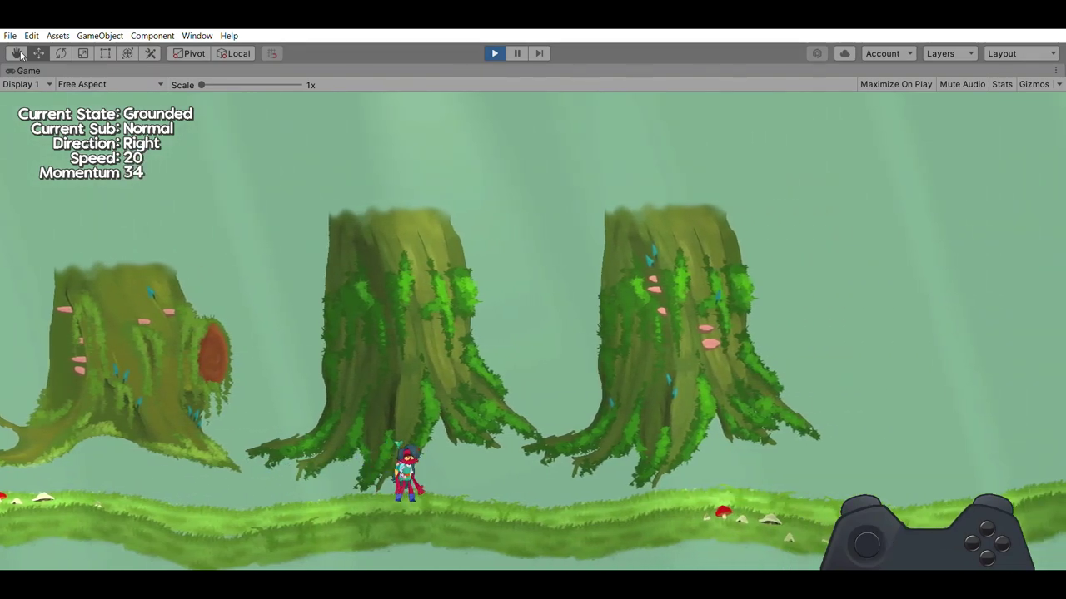
{"action": "key", "text": "Right"}
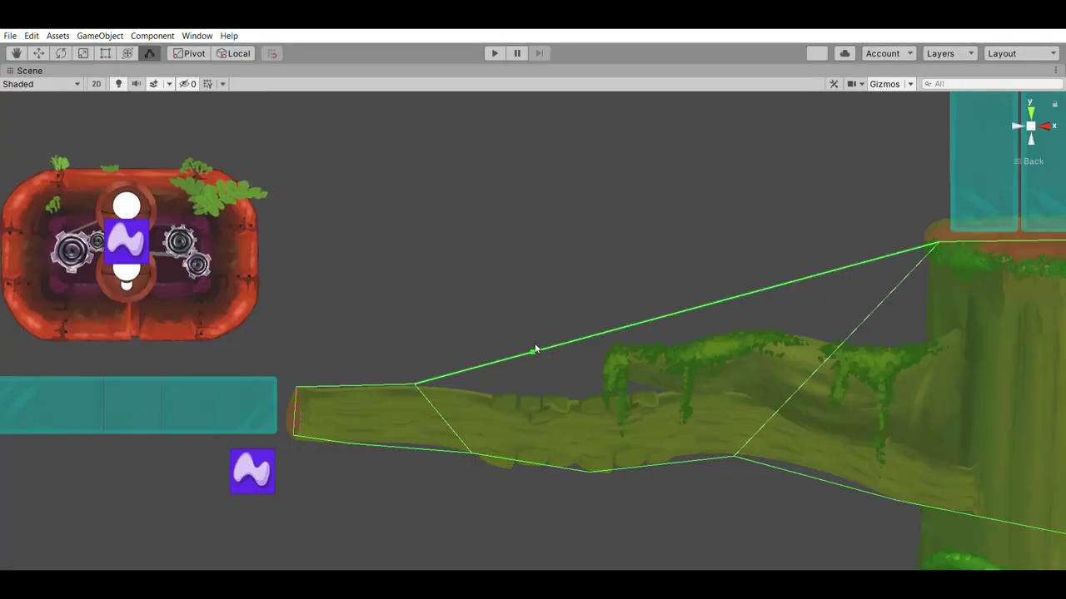
Reshape the polygon collider's upper edge to follow the mossy branch from its raised end to the stump's side
{"action": "left_click_drag", "start_coordinate": [533, 351], "coordinate": [615, 351]}
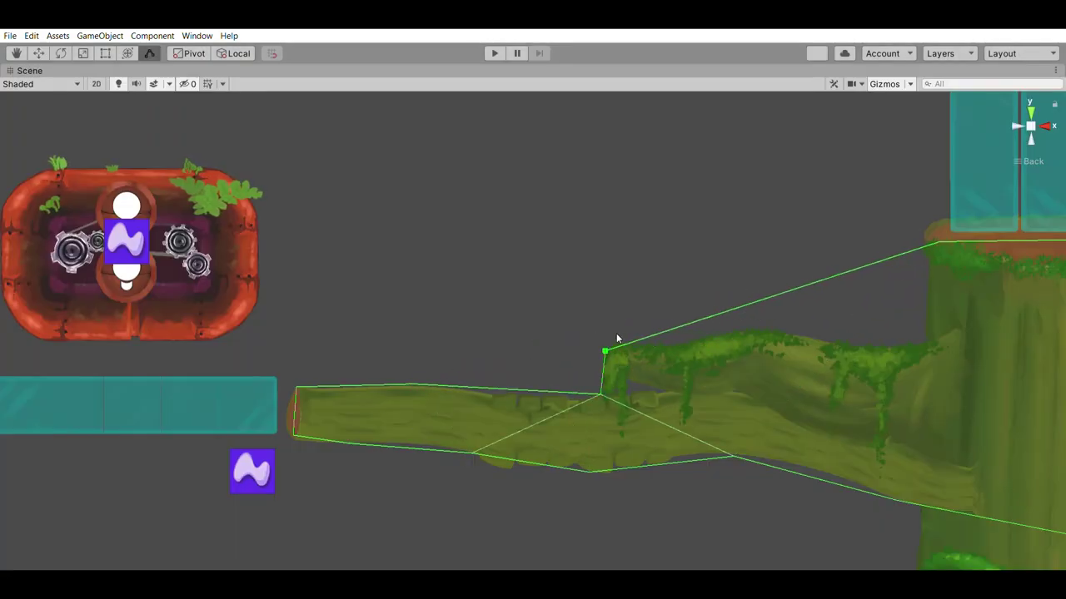
{"action": "middle_click_drag", "start_coordinate": [658, 333], "coordinate": [538, 336]}
{"action": "scroll", "coordinate": [538, 337], "scroll_direction": "up", "scroll_amount": 3}
{"action": "left_click_drag", "start_coordinate": [539, 335], "coordinate": [541, 336]}
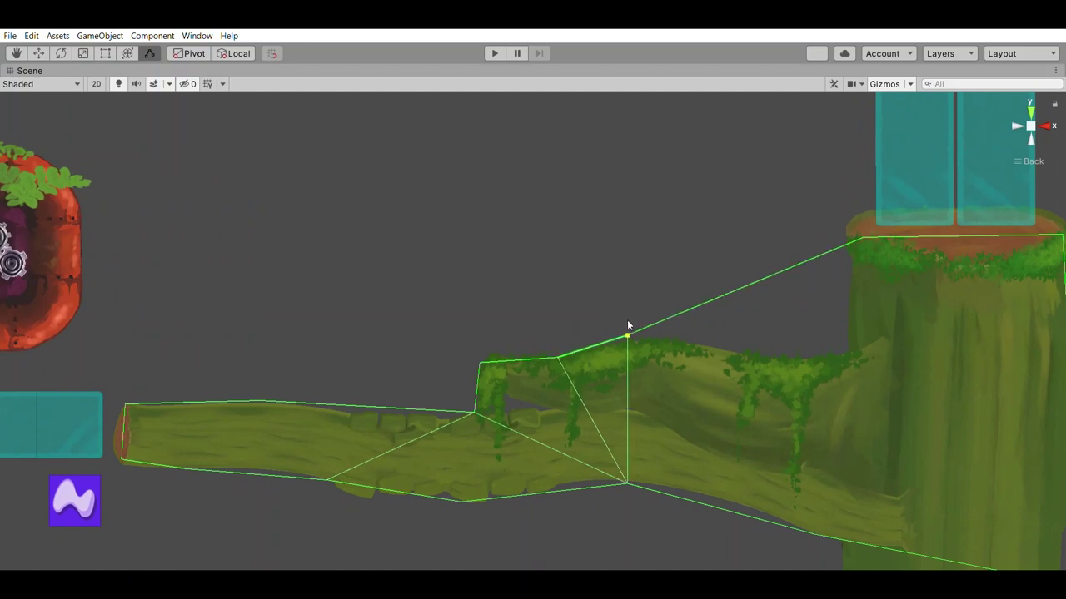
{"action": "middle_click_drag", "start_coordinate": [629, 326], "coordinate": [521, 328]}
{"action": "left_click_drag", "start_coordinate": [496, 310], "coordinate": [648, 350]}
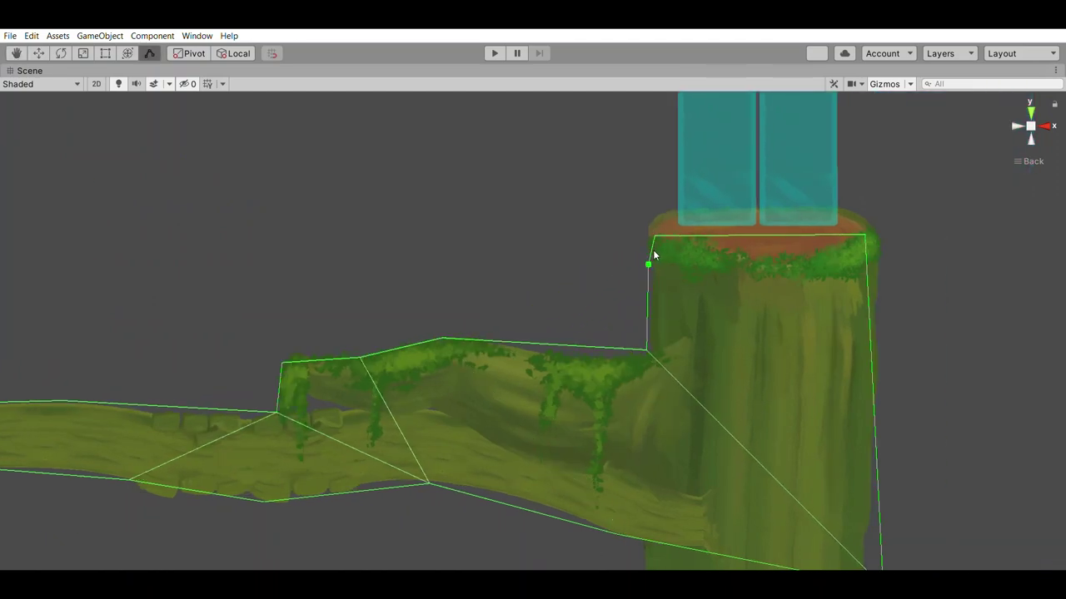
Fit the collider outline to the far side of the stump, from its top corner down to its lower corner
{"action": "middle_click_drag", "start_coordinate": [651, 290], "coordinate": [514, 279]}
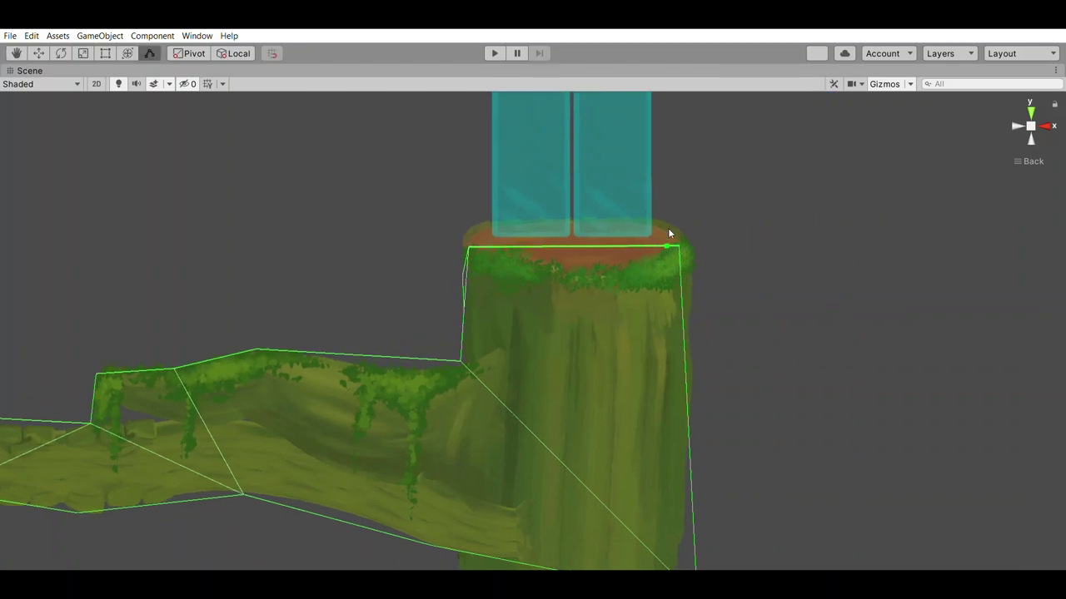
{"action": "left_click_drag", "start_coordinate": [688, 297], "coordinate": [694, 297]}
{"action": "middle_click_drag", "start_coordinate": [706, 344], "coordinate": [677, 304]}
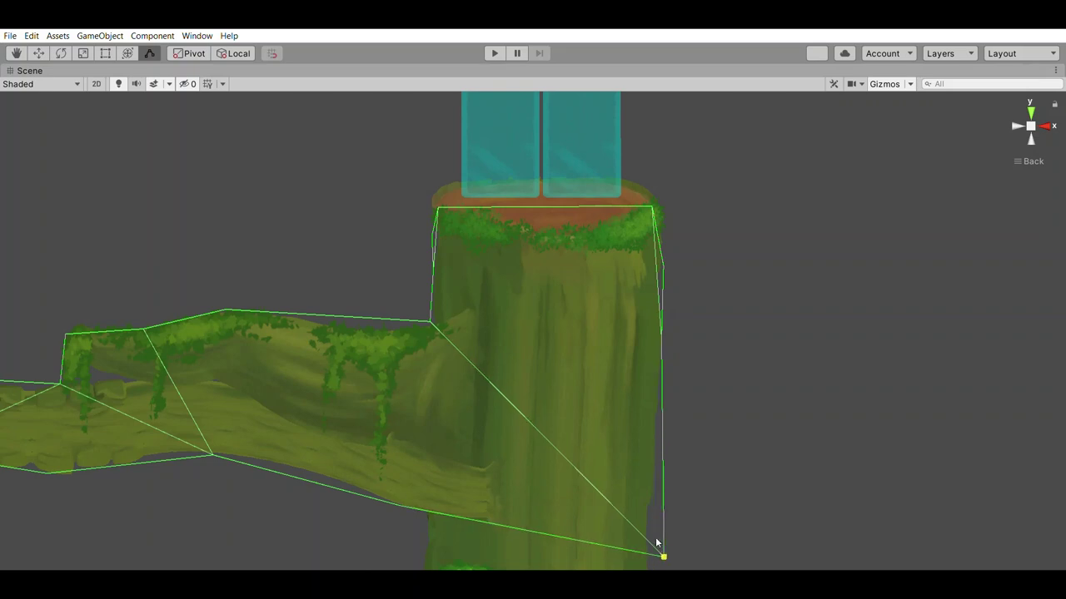
{"action": "left_click_drag", "start_coordinate": [652, 537], "coordinate": [642, 537]}
Add collider points along the mossy dip beside the stump and three points across the stump's top
{"action": "middle_click_drag", "start_coordinate": [449, 383], "coordinate": [630, 411]}
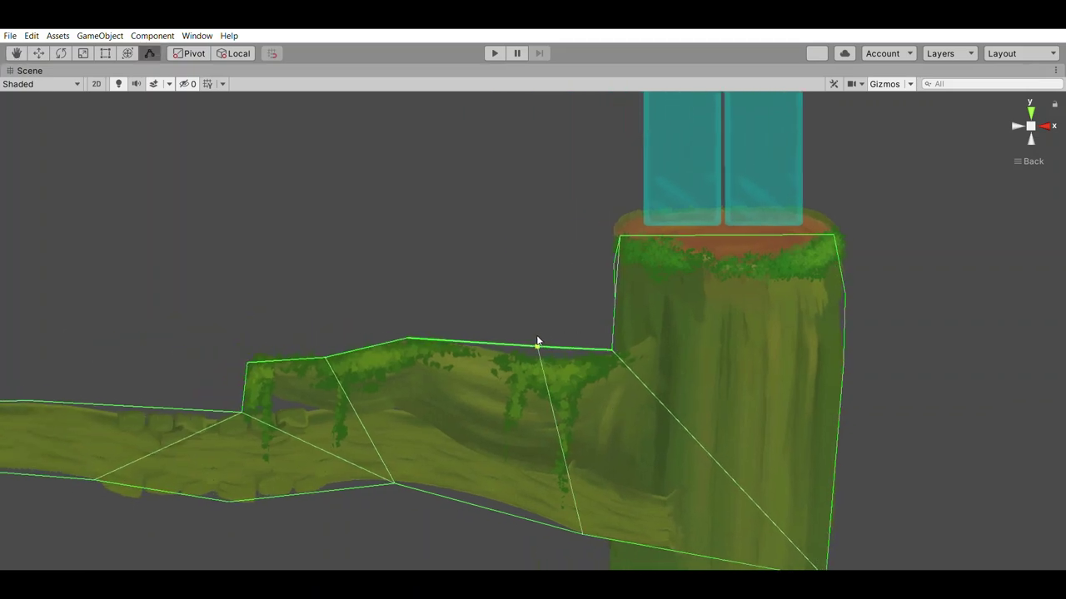
{"action": "left_click_drag", "start_coordinate": [536, 346], "coordinate": [533, 360]}
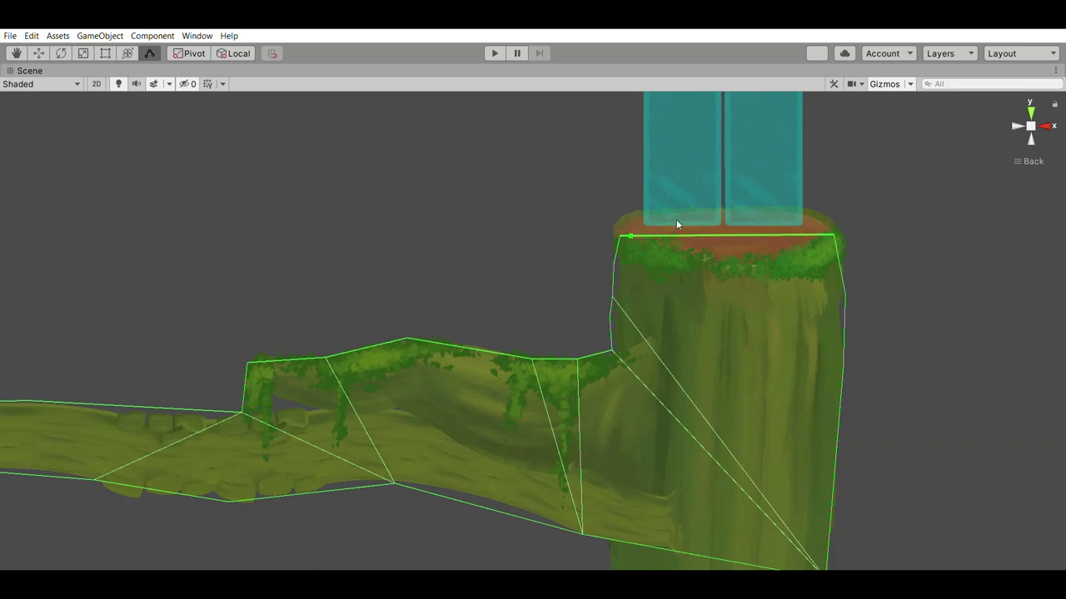
{"action": "left_click", "coordinate": [723, 224]}
{"action": "left_click", "coordinate": [781, 224]}
{"action": "left_click", "coordinate": [670, 222]}
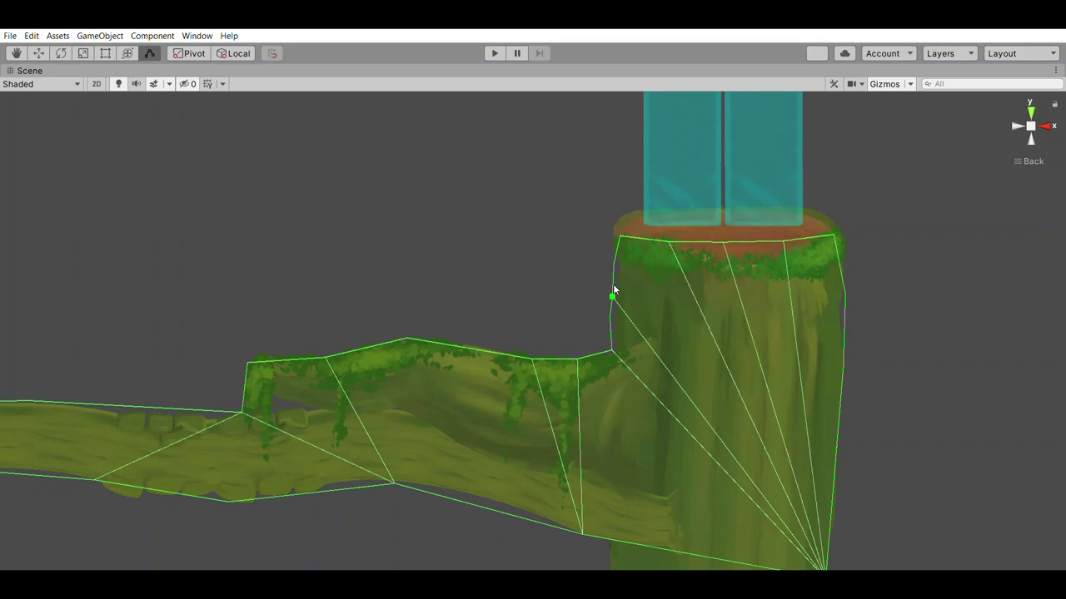
Fit the large arched branch's collider to the right half of its underside by adding points along the curve
{"action": "middle_click_drag", "start_coordinate": [348, 328], "coordinate": [611, 319]}
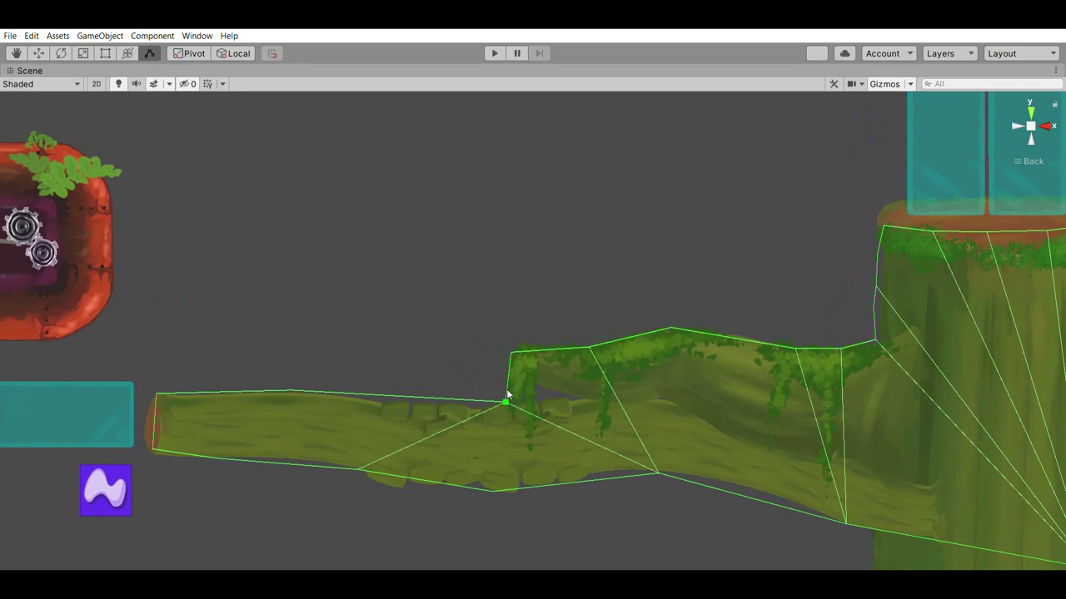
{"action": "key", "text": "Left"}
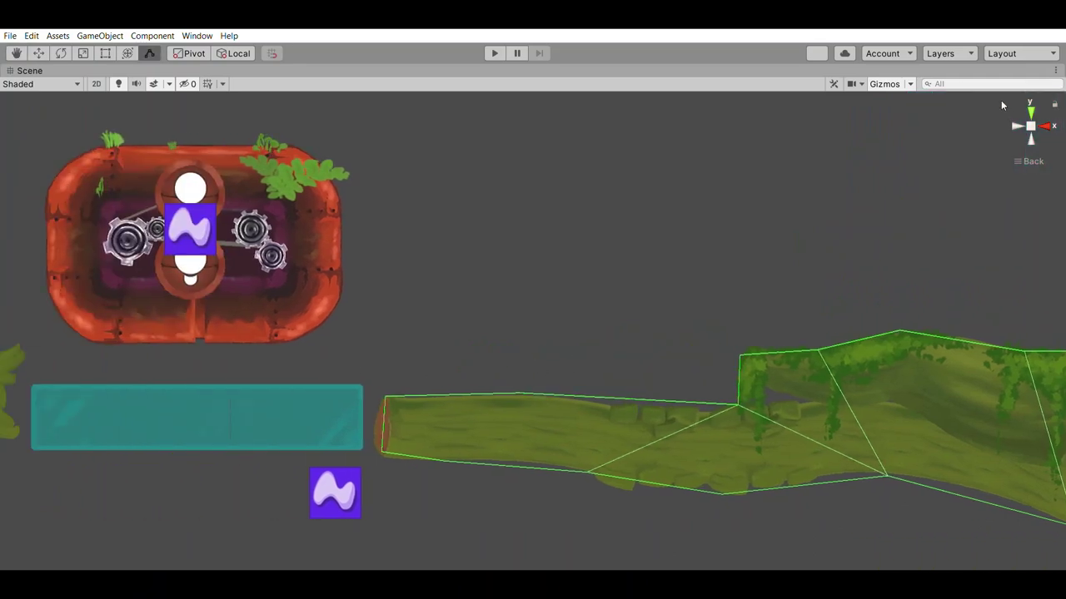
{"action": "scroll", "coordinate": [657, 416], "scroll_direction": "down", "scroll_amount": 5}
{"action": "scroll", "coordinate": [533, 316], "scroll_direction": "up", "scroll_amount": 6}
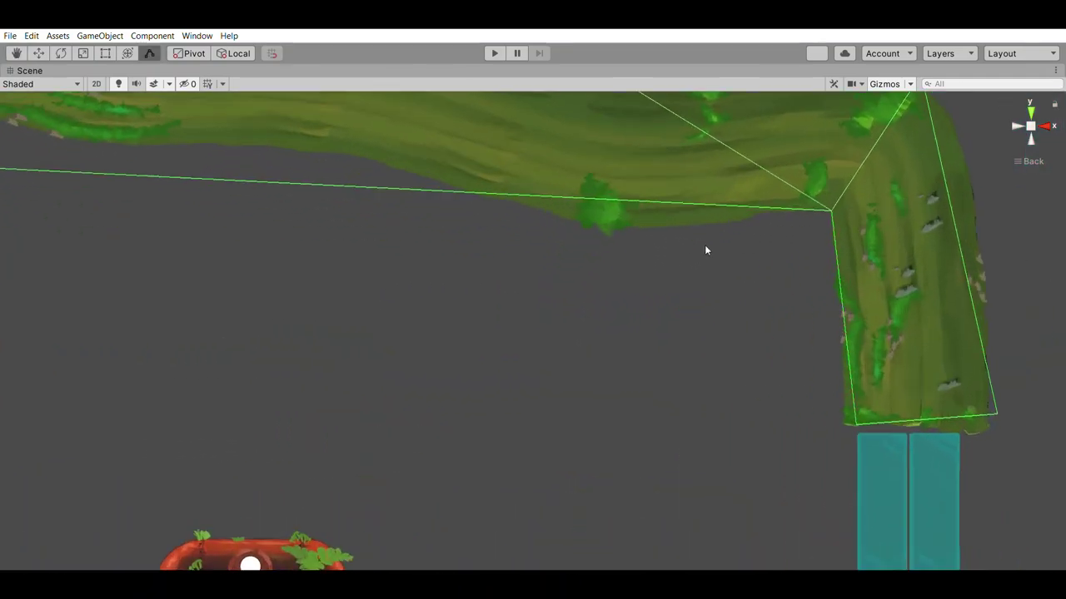
{"action": "middle_click_drag", "start_coordinate": [699, 204], "coordinate": [595, 250]}
{"action": "left_click_drag", "start_coordinate": [532, 246], "coordinate": [523, 273]}
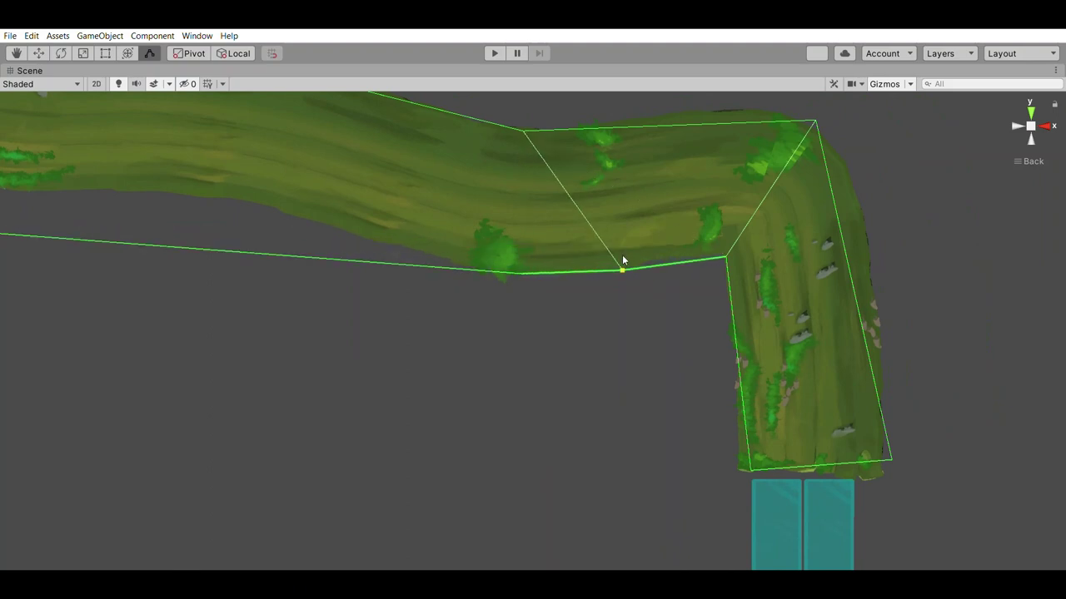
{"action": "left_click_drag", "start_coordinate": [287, 259], "coordinate": [217, 198]}
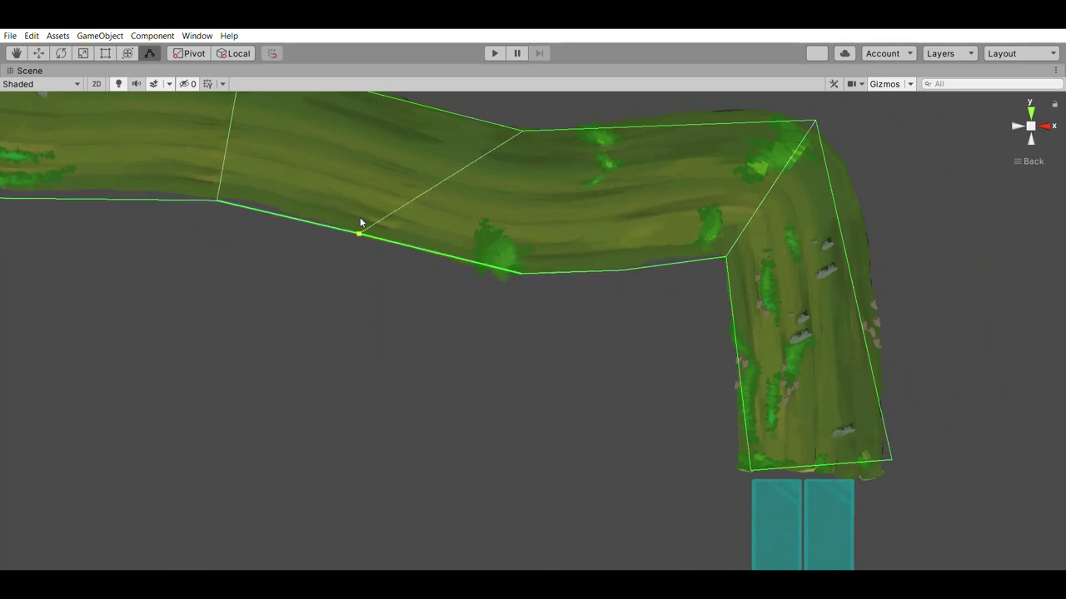
Add collider points along the rest of the arched branch's underside up to its inner left corner
{"action": "middle_click_drag", "start_coordinate": [174, 218], "coordinate": [599, 256]}
{"action": "left_click_drag", "start_coordinate": [354, 233], "coordinate": [406, 227]}
{"action": "middle_click_drag", "start_coordinate": [208, 230], "coordinate": [474, 275]}
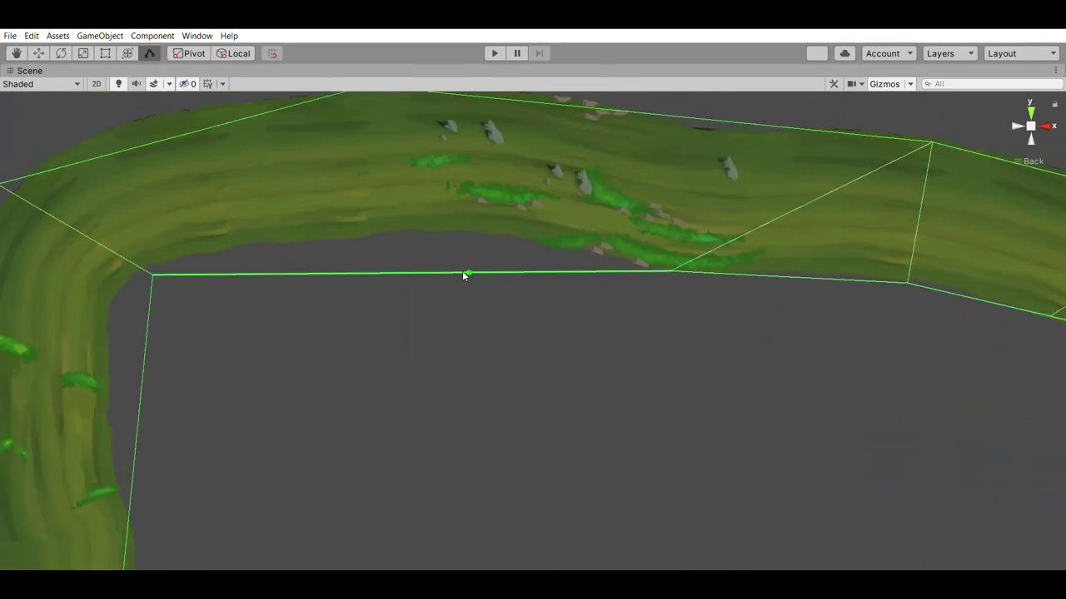
{"action": "left_click_drag", "start_coordinate": [403, 271], "coordinate": [418, 228]}
{"action": "left_click_drag", "start_coordinate": [511, 239], "coordinate": [525, 235]}
{"action": "middle_click_drag", "start_coordinate": [218, 257], "coordinate": [472, 247]}
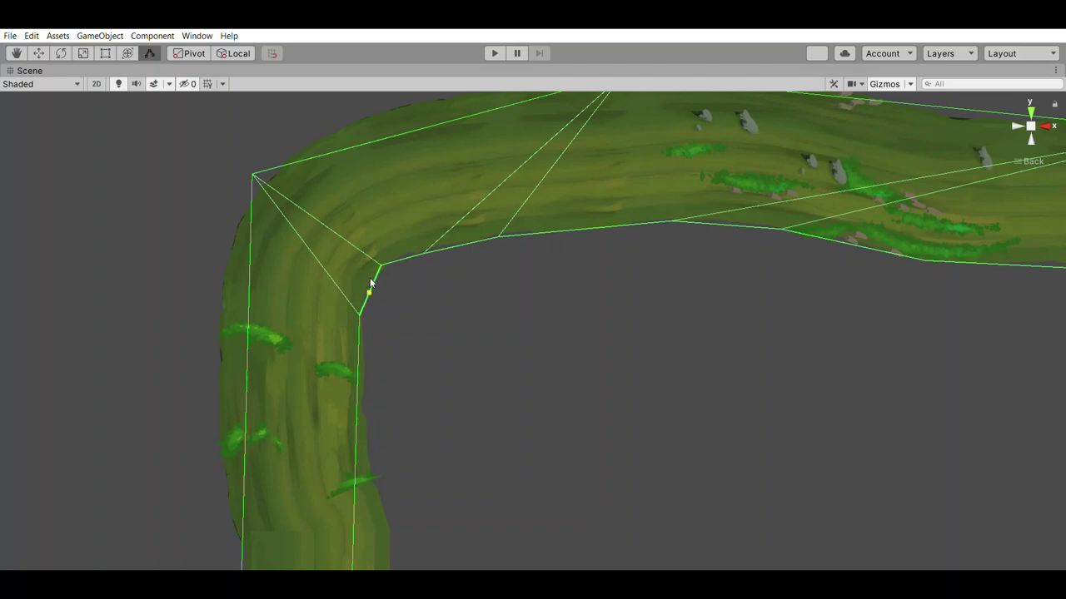
Fit the collider edge to the inner contour of the arch's left vertical trunk, adding points down its length
{"action": "middle_click_drag", "start_coordinate": [363, 353], "coordinate": [420, 293]}
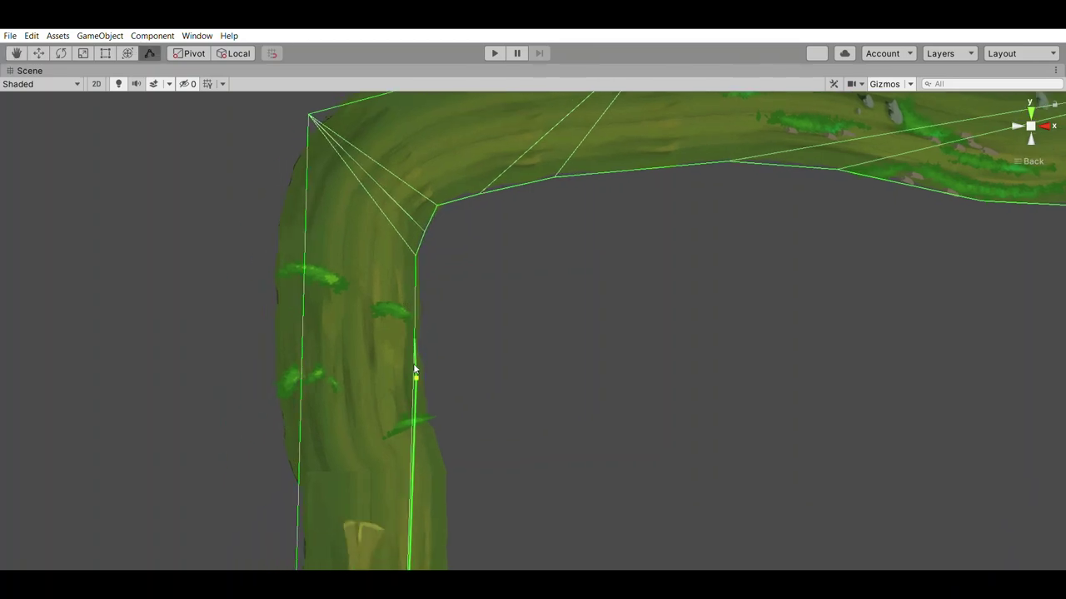
{"action": "middle_click_drag", "start_coordinate": [430, 419], "coordinate": [459, 296]}
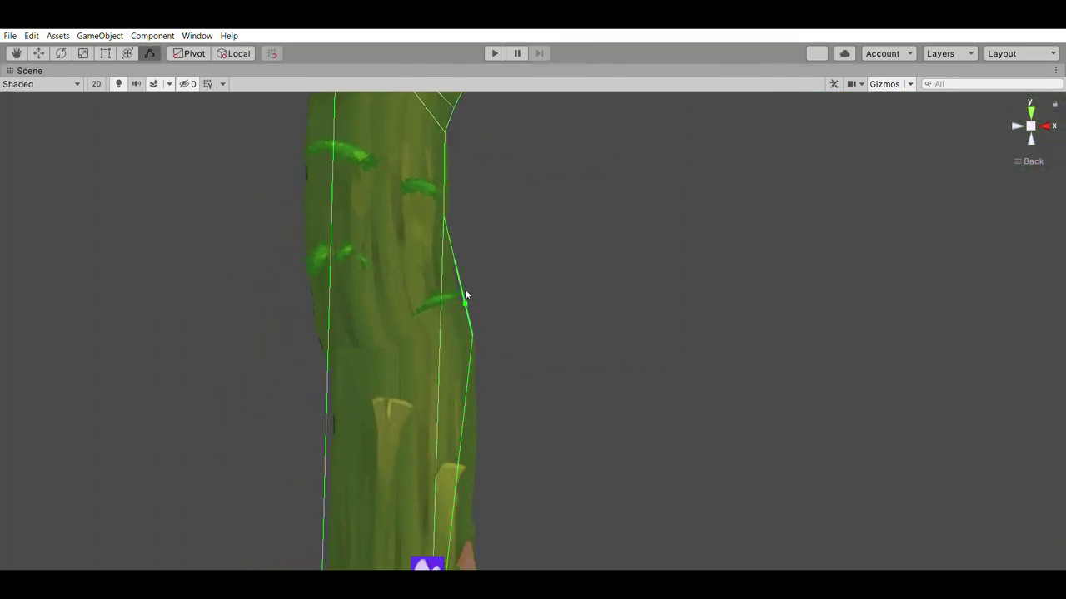
{"action": "middle_click_drag", "start_coordinate": [424, 420], "coordinate": [427, 285]}
{"action": "scroll", "coordinate": [427, 285], "scroll_direction": "down", "scroll_amount": 1}
{"action": "left_click_drag", "start_coordinate": [451, 332], "coordinate": [471, 382]}
{"action": "middle_click_drag", "start_coordinate": [463, 474], "coordinate": [466, 322]}
{"action": "left_click_drag", "start_coordinate": [436, 418], "coordinate": [474, 424]}
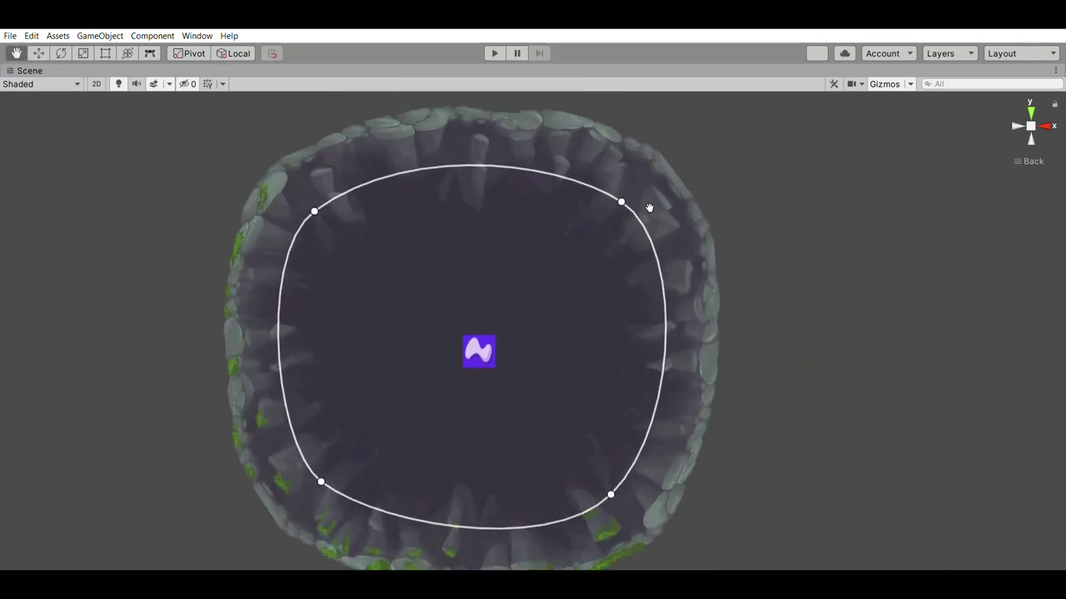
Stretch the round cave sprite shape to the right into a long tunnel by moving and adding spline points
{"action": "left_click_drag", "start_coordinate": [646, 207], "coordinate": [502, 162]}
{"action": "left_click_drag", "start_coordinate": [859, 250], "coordinate": [1029, 253]}
{"action": "scroll", "coordinate": [910, 258], "scroll_direction": "down", "scroll_amount": 6}
{"action": "middle_click_drag", "start_coordinate": [909, 269], "coordinate": [714, 287]}
{"action": "left_click_drag", "start_coordinate": [714, 289], "coordinate": [949, 293]}
{"action": "middle_click_drag", "start_coordinate": [792, 364], "coordinate": [642, 307]}
{"action": "left_click_drag", "start_coordinate": [642, 308], "coordinate": [662, 419]}
{"action": "left_click_drag", "start_coordinate": [759, 348], "coordinate": [808, 372]}
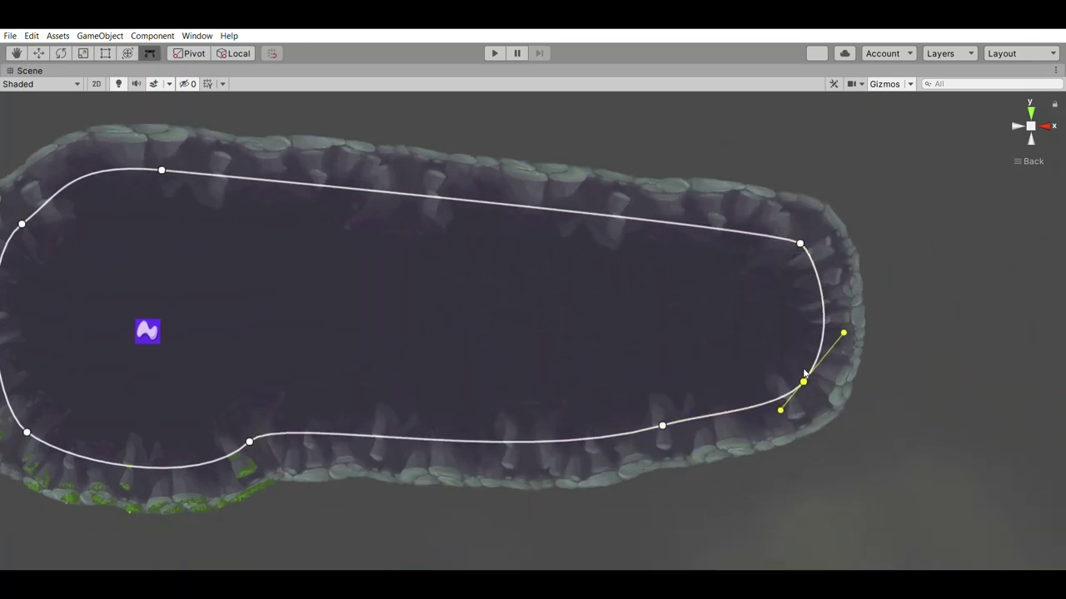
Reshape the cave's right end and lower edge, arching the tunnel floor and pulling the bottom-left corner down
{"action": "left_click_drag", "start_coordinate": [820, 280], "coordinate": [751, 193]}
{"action": "left_click_drag", "start_coordinate": [807, 376], "coordinate": [839, 415]}
{"action": "left_click_drag", "start_coordinate": [665, 425], "coordinate": [802, 392]}
{"action": "middle_click_drag", "start_coordinate": [200, 450], "coordinate": [419, 408]}
{"action": "left_click_drag", "start_coordinate": [380, 415], "coordinate": [482, 384]}
{"action": "left_click_drag", "start_coordinate": [430, 411], "coordinate": [376, 453]}
{"action": "left_click_drag", "start_coordinate": [249, 382], "coordinate": [229, 480]}
Pull the cave's upper-left corner outward and add spline points to form three lobes along its top edge
{"action": "left_click_drag", "start_coordinate": [281, 137], "coordinate": [316, 124]}
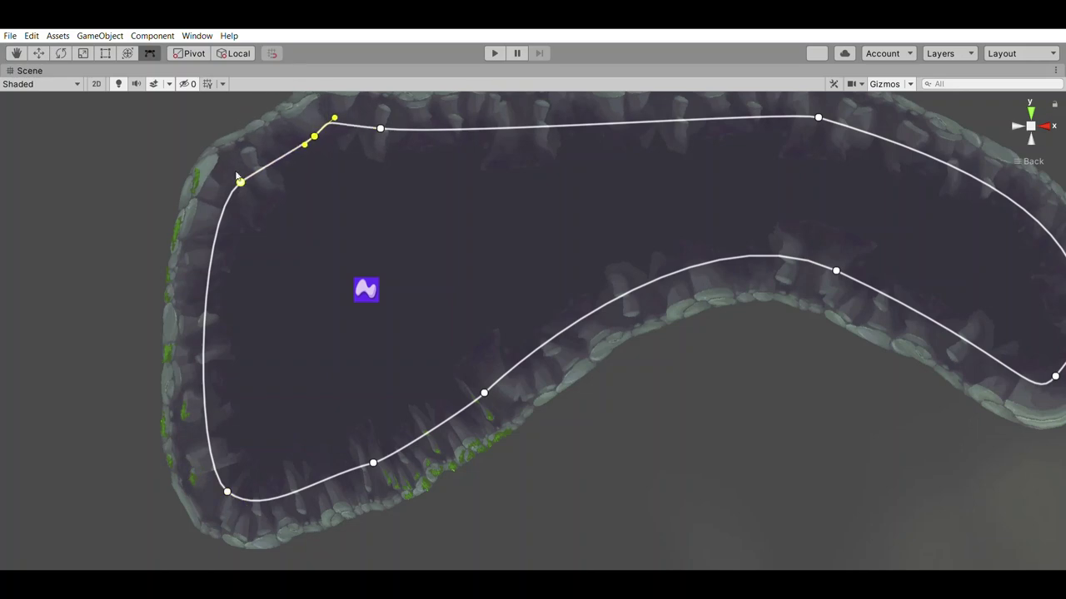
{"action": "left_click_drag", "start_coordinate": [232, 187], "coordinate": [112, 234]}
{"action": "scroll", "coordinate": [408, 154], "scroll_direction": "down", "scroll_amount": 4}
{"action": "middle_click_drag", "start_coordinate": [412, 158], "coordinate": [423, 236]}
{"action": "left_click_drag", "start_coordinate": [361, 240], "coordinate": [297, 164]}
{"action": "left_click_drag", "start_coordinate": [418, 234], "coordinate": [429, 247]}
{"action": "left_click_drag", "start_coordinate": [507, 248], "coordinate": [501, 157]}
{"action": "left_click_drag", "start_coordinate": [537, 197], "coordinate": [542, 260]}
{"action": "left_click_drag", "start_coordinate": [628, 253], "coordinate": [629, 162]}
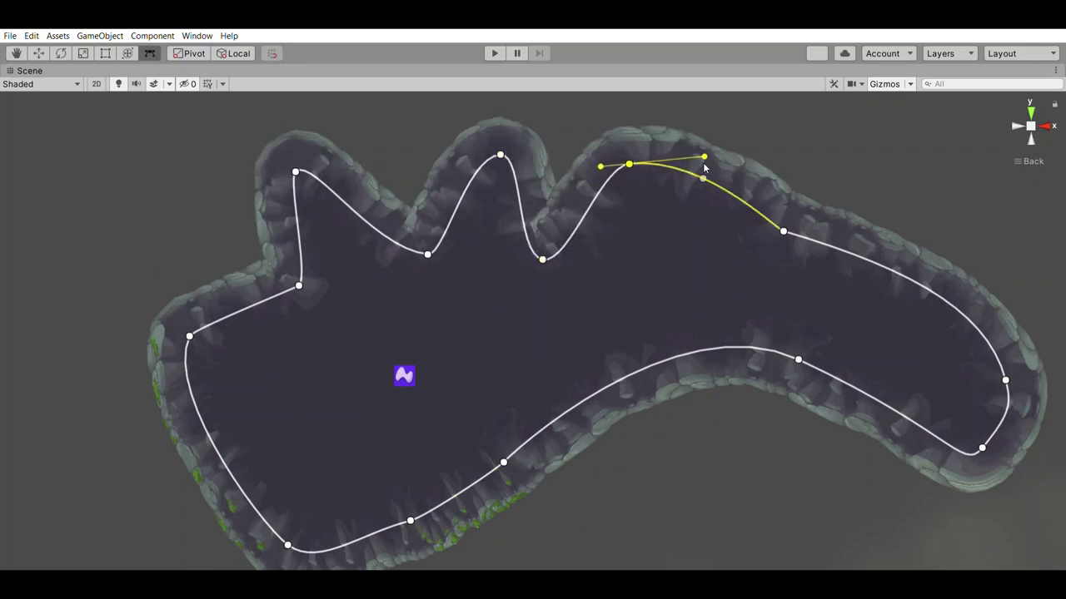
Form a fourth lobe on the cave's top edge and adjust the tangents of the second and third lobes
{"action": "left_click_drag", "start_coordinate": [706, 173], "coordinate": [665, 253]}
{"action": "left_click_drag", "start_coordinate": [783, 230], "coordinate": [772, 180]}
{"action": "middle_click_drag", "start_coordinate": [601, 379], "coordinate": [651, 381]}
{"action": "scroll", "coordinate": [651, 381], "scroll_direction": "down", "scroll_amount": 1}
{"action": "left_click", "coordinate": [550, 164]}
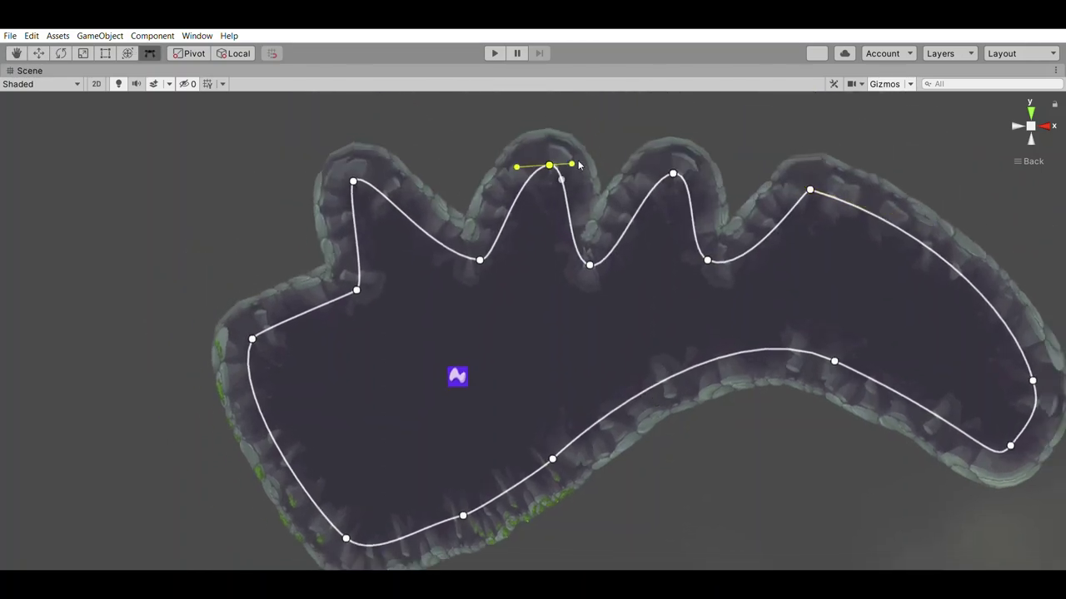
{"action": "left_click_drag", "start_coordinate": [572, 164], "coordinate": [594, 240]}
{"action": "left_click", "coordinate": [673, 171]}
{"action": "left_click_drag", "start_coordinate": [701, 173], "coordinate": [748, 160]}
Push a notch up into the cave's lower-left edge and move the spline points on both sides of it
{"action": "middle_click_drag", "start_coordinate": [583, 466], "coordinate": [647, 308]}
{"action": "left_click_drag", "start_coordinate": [576, 324], "coordinate": [514, 253]}
{"action": "left_click_drag", "start_coordinate": [525, 356], "coordinate": [471, 361]}
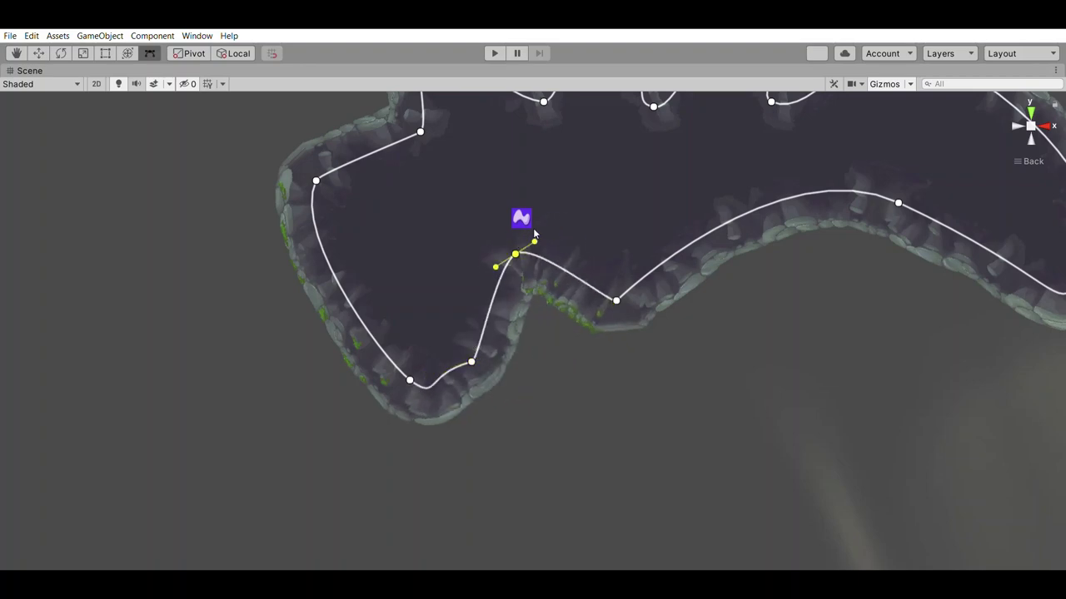
{"action": "left_click_drag", "start_coordinate": [535, 240], "coordinate": [614, 233]}
{"action": "left_click_drag", "start_coordinate": [616, 299], "coordinate": [687, 358]}
Stretch the ring-shaped thorny vine upward and extend a lobe to the left over the red pipes
{"action": "middle_click_drag", "start_coordinate": [874, 154], "coordinate": [749, 296]}
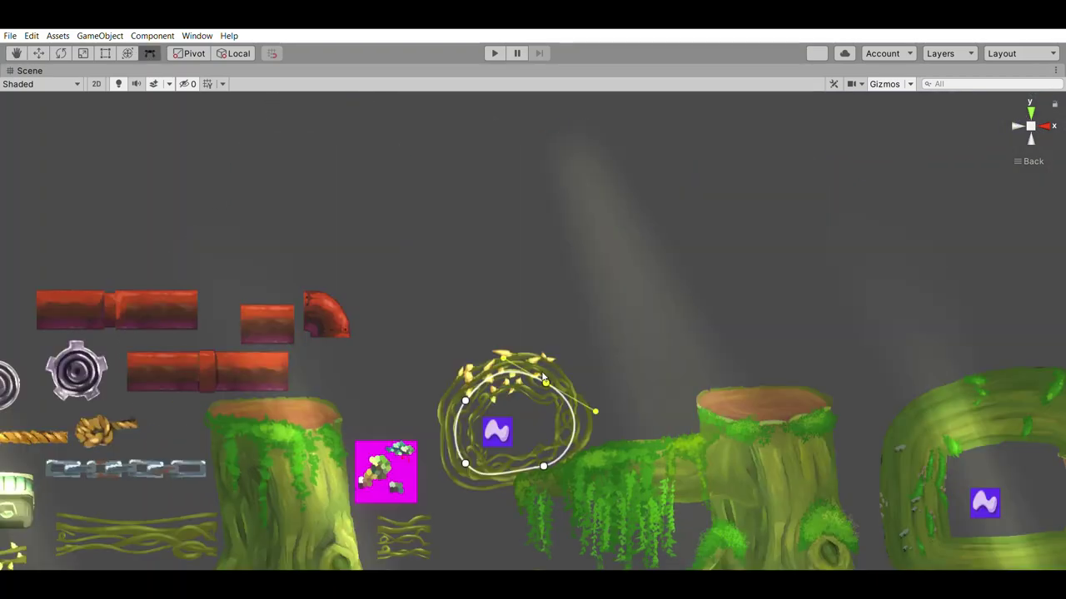
{"action": "left_click_drag", "start_coordinate": [545, 383], "coordinate": [630, 169]}
{"action": "left_click_drag", "start_coordinate": [465, 401], "coordinate": [367, 179]}
{"action": "left_click_drag", "start_coordinate": [396, 295], "coordinate": [215, 298]}
{"action": "left_click_drag", "start_coordinate": [239, 367], "coordinate": [371, 290]}
{"action": "left_click_drag", "start_coordinate": [437, 330], "coordinate": [428, 350]}
{"action": "left_click_drag", "start_coordinate": [502, 151], "coordinate": [505, 105]}
{"action": "middle_click_drag", "start_coordinate": [505, 106], "coordinate": [497, 208]}
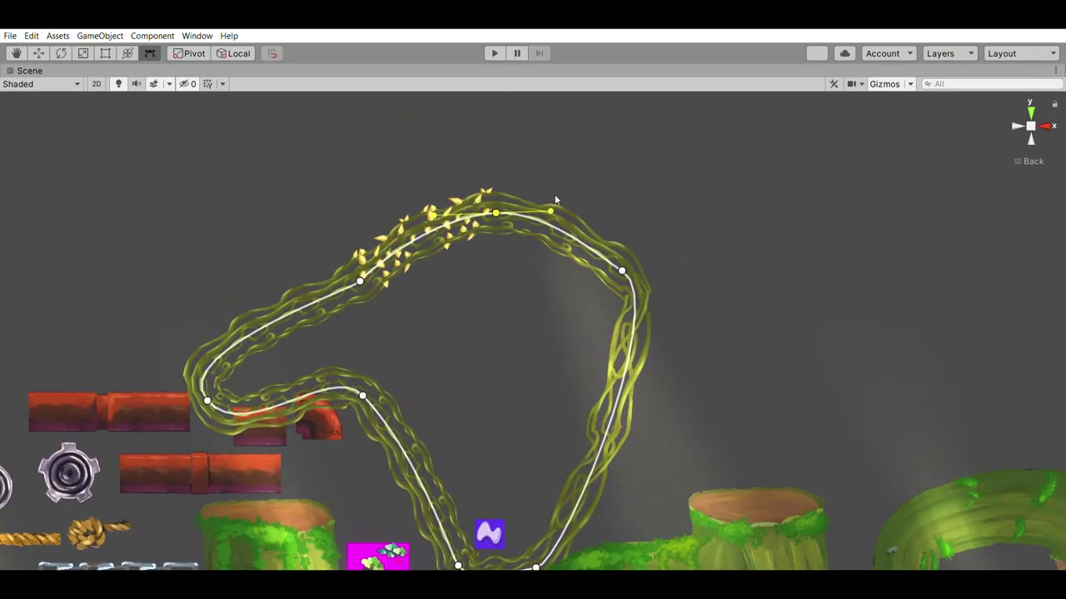
Extend the vine's right side outward, adding a dip in its upper edge and an arch in its lower edge
{"action": "left_click_drag", "start_coordinate": [552, 205], "coordinate": [555, 215]}
{"action": "left_click_drag", "start_coordinate": [622, 268], "coordinate": [835, 241]}
{"action": "left_click_drag", "start_coordinate": [666, 228], "coordinate": [653, 137]}
{"action": "left_click_drag", "start_coordinate": [580, 159], "coordinate": [585, 227]}
{"action": "middle_click_drag", "start_coordinate": [661, 378], "coordinate": [620, 253]}
{"action": "left_click_drag", "start_coordinate": [651, 274], "coordinate": [556, 218]}
{"action": "left_click_drag", "start_coordinate": [634, 146], "coordinate": [697, 285]}
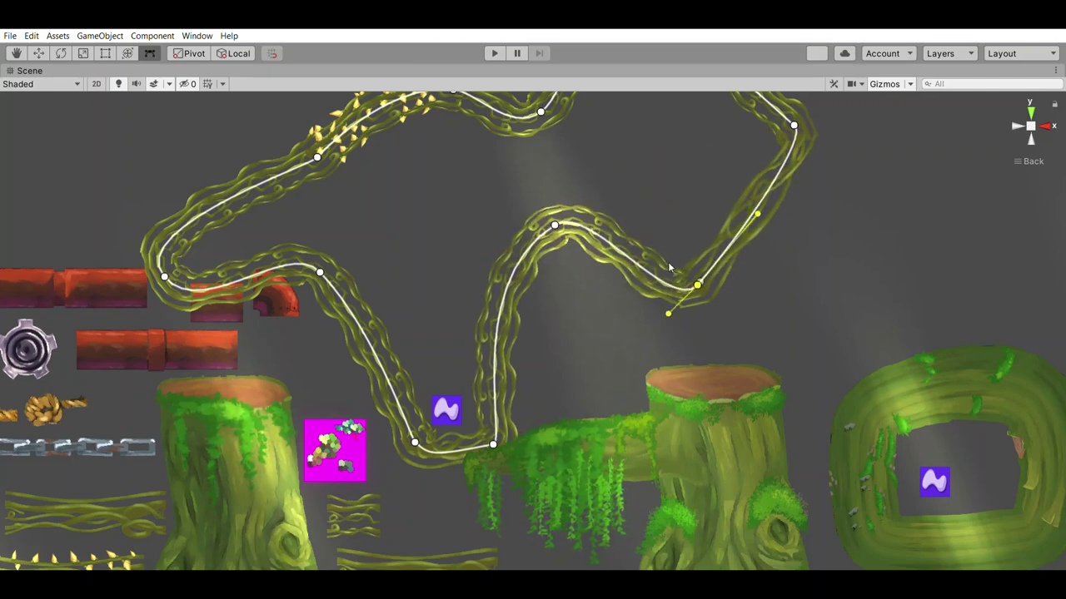
Bend the vine's lower-right section above the mossy log into twisting curves by moving its points and tangents
{"action": "left_click_drag", "start_coordinate": [498, 348], "coordinate": [603, 396]}
{"action": "middle_click_drag", "start_coordinate": [601, 395], "coordinate": [710, 330]}
{"action": "left_click_drag", "start_coordinate": [602, 377], "coordinate": [596, 330]}
{"action": "left_click_drag", "start_coordinate": [476, 271], "coordinate": [714, 244]}
{"action": "left_click_drag", "start_coordinate": [611, 223], "coordinate": [577, 377]}
{"action": "left_click", "coordinate": [714, 244]}
{"action": "left_click_drag", "start_coordinate": [700, 220], "coordinate": [611, 188]}
Pull the vine's left-side points down over the left stump and cross its lower strands above the mossy log
{"action": "left_click_drag", "start_coordinate": [429, 207], "coordinate": [190, 376]}
{"action": "left_click_drag", "start_coordinate": [253, 277], "coordinate": [323, 466]}
{"action": "left_click", "coordinate": [190, 377]}
{"action": "left_click_drag", "start_coordinate": [199, 387], "coordinate": [159, 498]}
{"action": "middle_click_drag", "start_coordinate": [455, 137], "coordinate": [463, 260]}
{"action": "left_click_drag", "start_coordinate": [315, 425], "coordinate": [501, 447]}
Move the vine's upper-right spline points downward and outward, adjusting the tangents of the selected points
{"action": "left_click_drag", "start_coordinate": [820, 138], "coordinate": [733, 266]}
{"action": "left_click", "coordinate": [656, 170]}
{"action": "left_click_drag", "start_coordinate": [689, 153], "coordinate": [697, 147]}
{"action": "left_click_drag", "start_coordinate": [870, 272], "coordinate": [1030, 366]}
{"action": "left_click", "coordinate": [815, 342]}
{"action": "left_click_drag", "start_coordinate": [841, 320], "coordinate": [938, 271]}
Pull one of the vine's right-end points back across its strands and spread the neighbouring points into a wide loop
{"action": "left_click_drag", "start_coordinate": [972, 241], "coordinate": [565, 248]}
{"action": "left_click_drag", "start_coordinate": [910, 177], "coordinate": [1064, 258]}
{"action": "left_click_drag", "start_coordinate": [923, 189], "coordinate": [845, 112]}
{"action": "middle_click_drag", "start_coordinate": [928, 303], "coordinate": [791, 287]}
{"action": "left_click", "coordinate": [431, 224]}
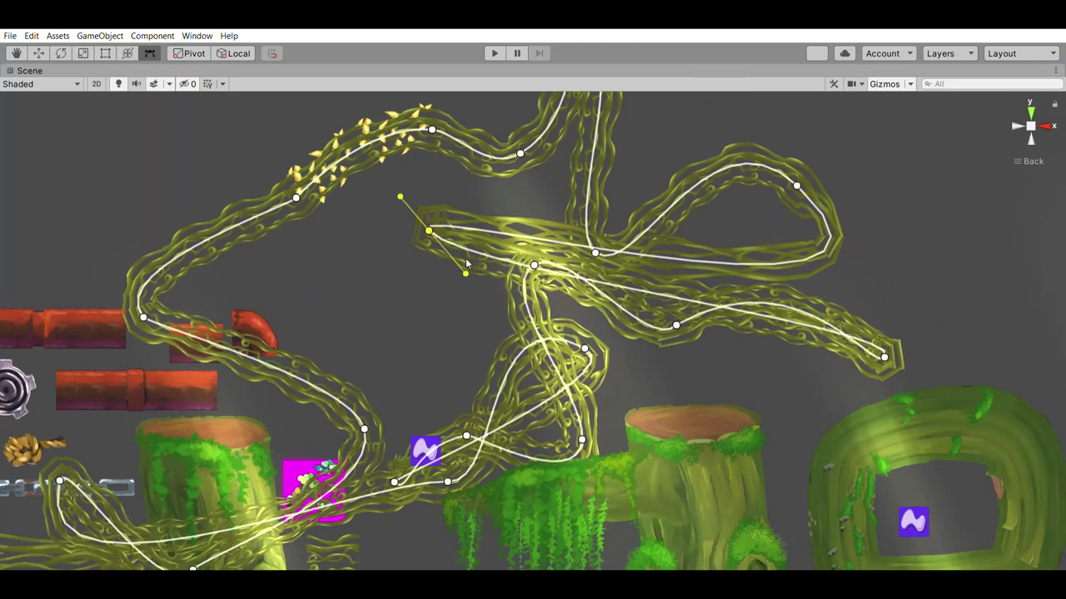
Swing the lower tangent handle of the vine's selected inner left point outward to widen its bend
{"action": "left_click_drag", "start_coordinate": [466, 266], "coordinate": [317, 261]}
{"action": "middle_click_drag", "start_coordinate": [490, 253], "coordinate": [557, 331]}
{"action": "scroll", "coordinate": [557, 332], "scroll_direction": "down", "scroll_amount": 6}
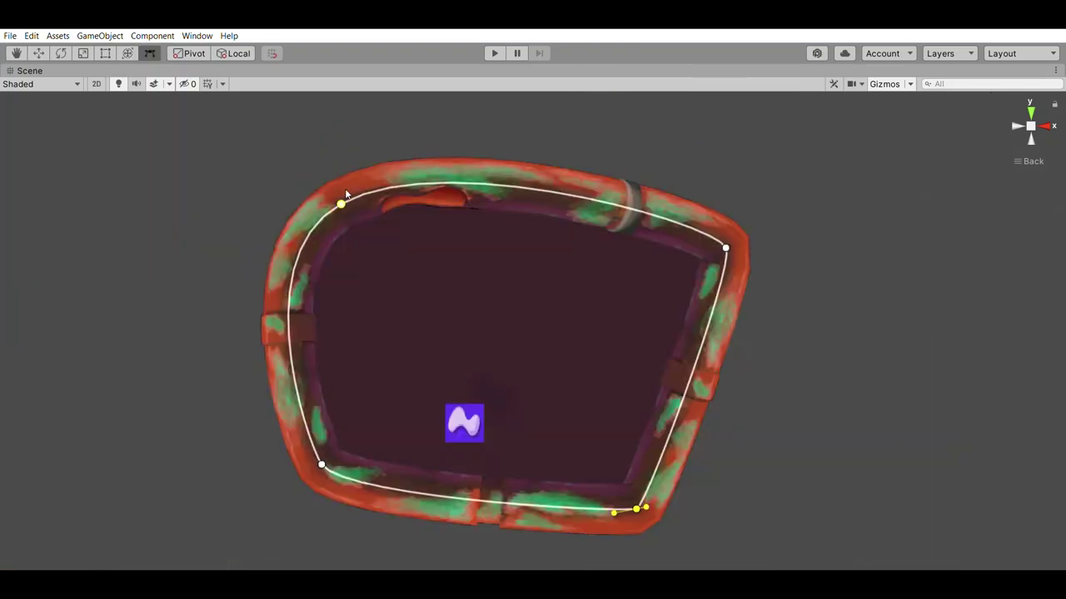
Reshape the closed rusty pipe sprite shape by bending its upper edge into waves and pulling its right side in and out
{"action": "left_click", "coordinate": [347, 183]}
{"action": "left_click_drag", "start_coordinate": [442, 119], "coordinate": [389, 143]}
{"action": "left_click_drag", "start_coordinate": [505, 183], "coordinate": [491, 241]}
{"action": "left_click_drag", "start_coordinate": [598, 239], "coordinate": [600, 166]}
{"action": "left_click_drag", "start_coordinate": [726, 241], "coordinate": [691, 236]}
{"action": "left_click_drag", "start_coordinate": [684, 301], "coordinate": [611, 308]}
{"action": "left_click", "coordinate": [635, 417]}
{"action": "left_click_drag", "start_coordinate": [635, 416], "coordinate": [799, 402]}
Pull the pipe shape's lower edge inward and its left side outward, and adjust the upper-left corner's point and tangents
{"action": "left_click_drag", "start_coordinate": [539, 504], "coordinate": [494, 374]}
{"action": "left_click_drag", "start_coordinate": [298, 343], "coordinate": [49, 317]}
{"action": "left_click", "coordinate": [342, 190]}
{"action": "left_click_drag", "start_coordinate": [317, 189], "coordinate": [165, 166]}
{"action": "left_click", "coordinate": [347, 177]}
{"action": "left_click_drag", "start_coordinate": [362, 168], "coordinate": [408, 203]}
{"action": "left_click_drag", "start_coordinate": [343, 179], "coordinate": [255, 293]}
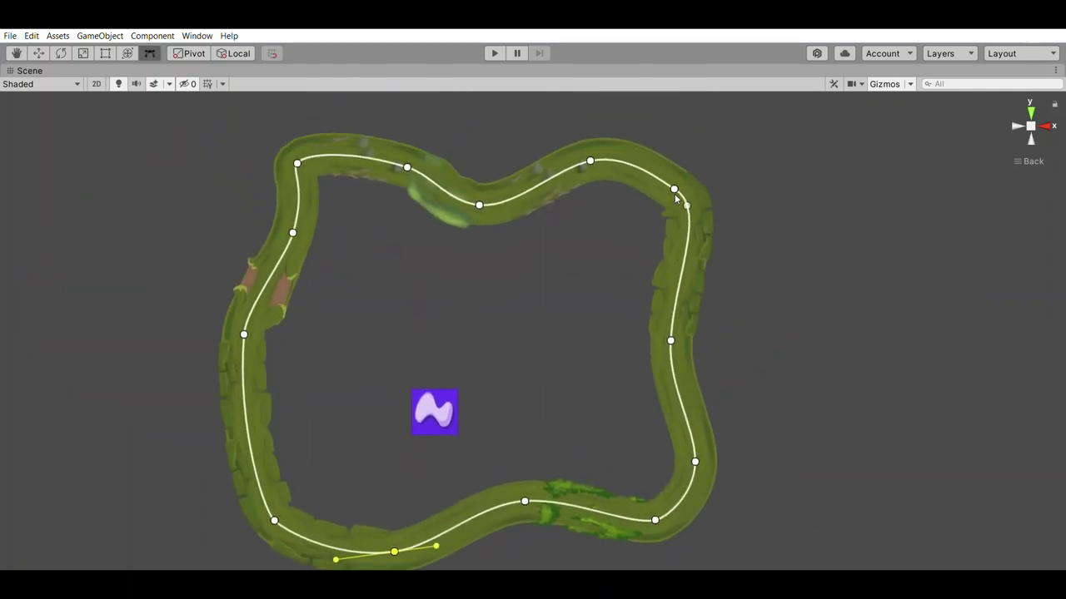
Shape the mossy loop's right side into zigzag curves by moving existing spline points and inserting new ones
{"action": "left_click_drag", "start_coordinate": [674, 194], "coordinate": [696, 130]}
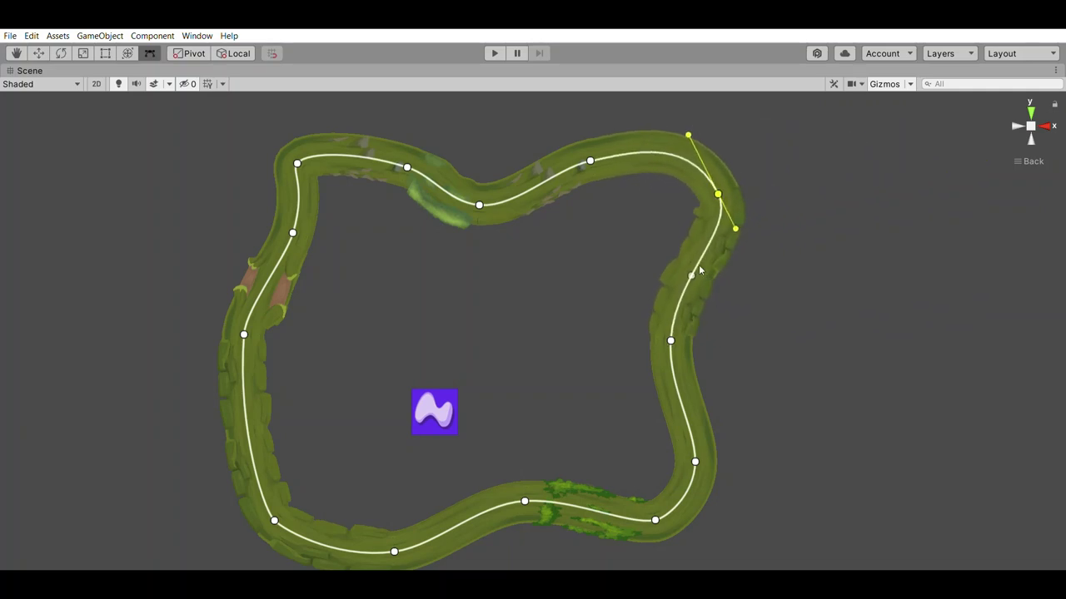
{"action": "left_click_drag", "start_coordinate": [690, 262], "coordinate": [628, 261]}
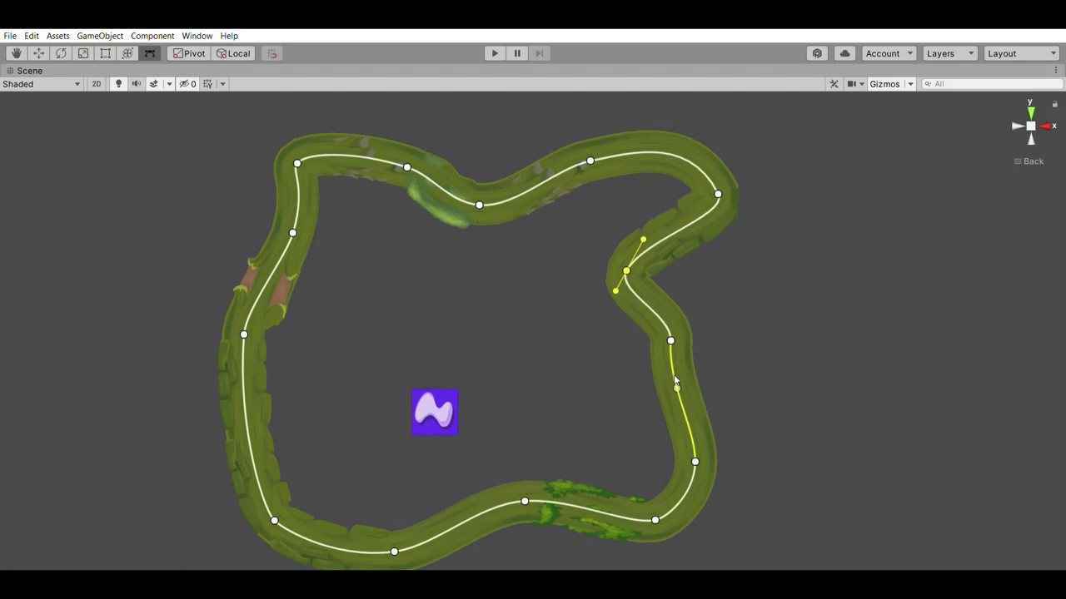
{"action": "left_click_drag", "start_coordinate": [675, 380], "coordinate": [721, 381]}
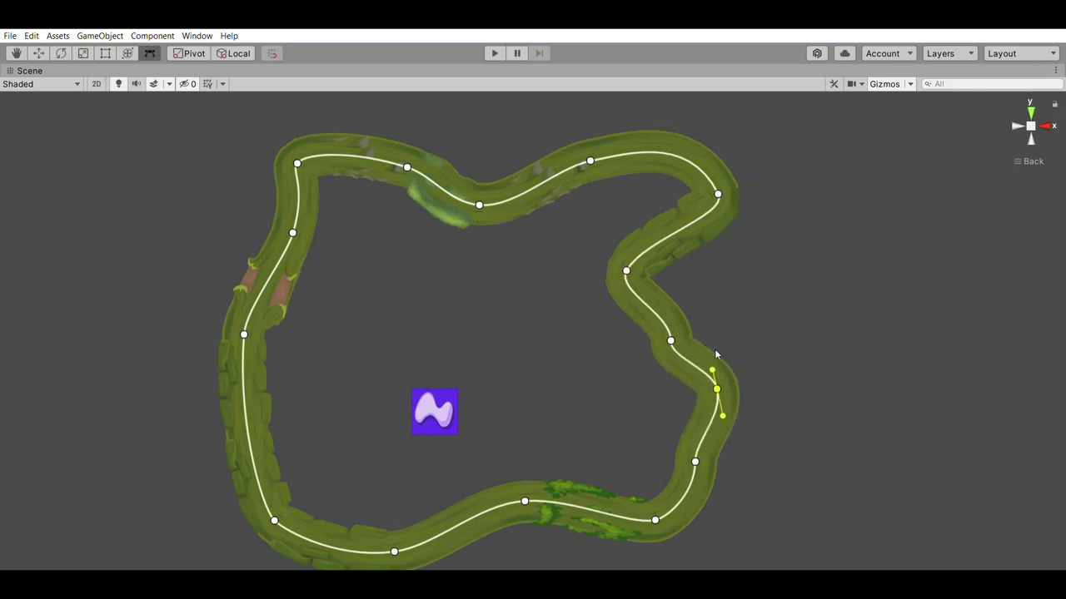
{"action": "left_click_drag", "start_coordinate": [697, 452], "coordinate": [656, 433]}
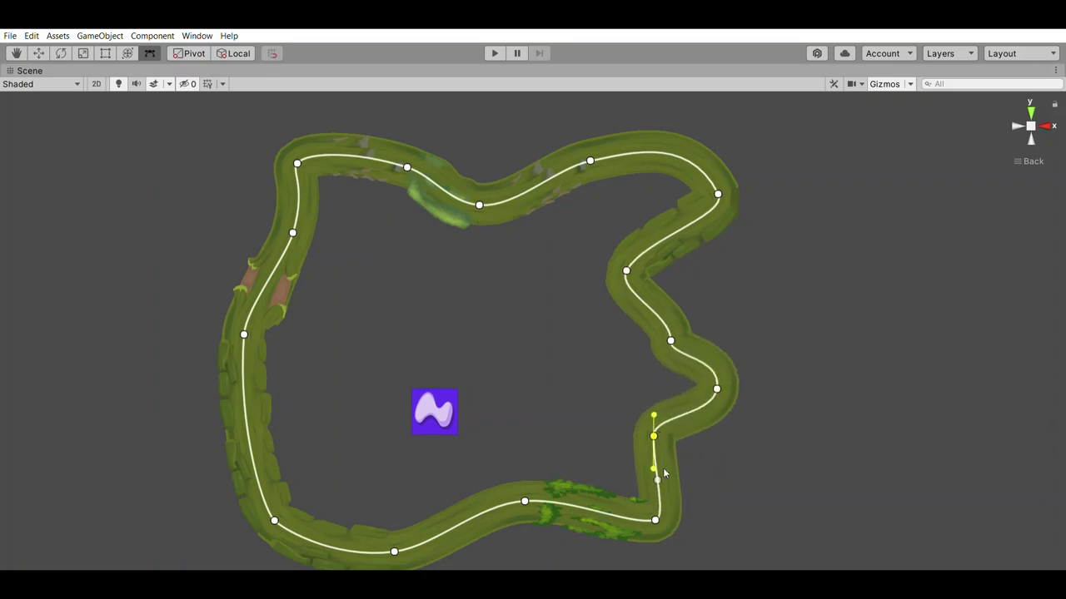
{"action": "left_click_drag", "start_coordinate": [653, 509], "coordinate": [640, 504]}
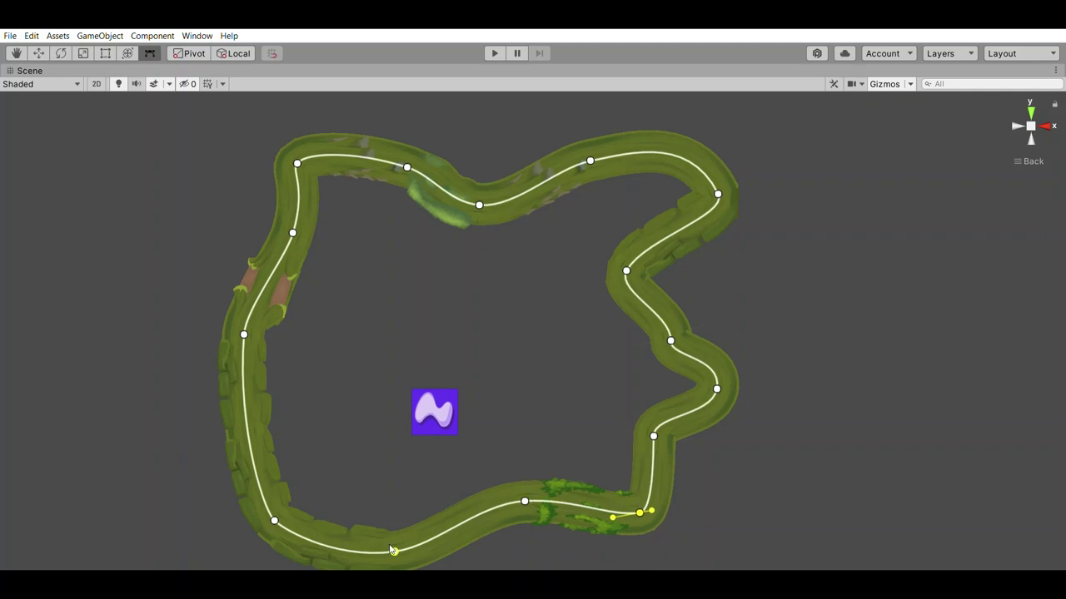
Raise the mossy loop's lower edge into an arch near its centre and round off the lower-left corner
{"action": "left_click_drag", "start_coordinate": [392, 551], "coordinate": [503, 390]}
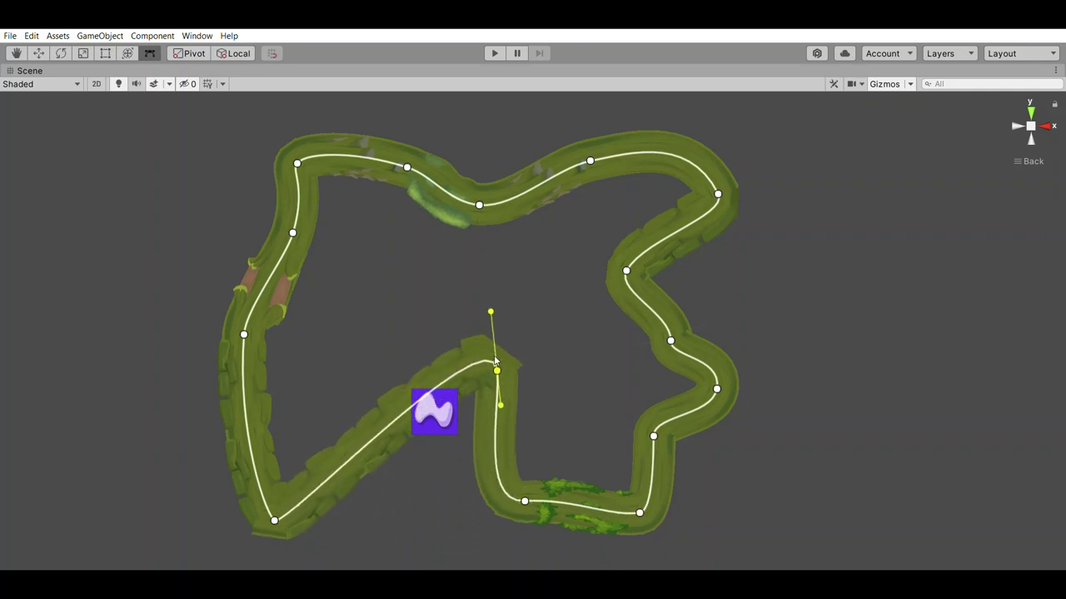
{"action": "left_click_drag", "start_coordinate": [495, 365], "coordinate": [398, 395]}
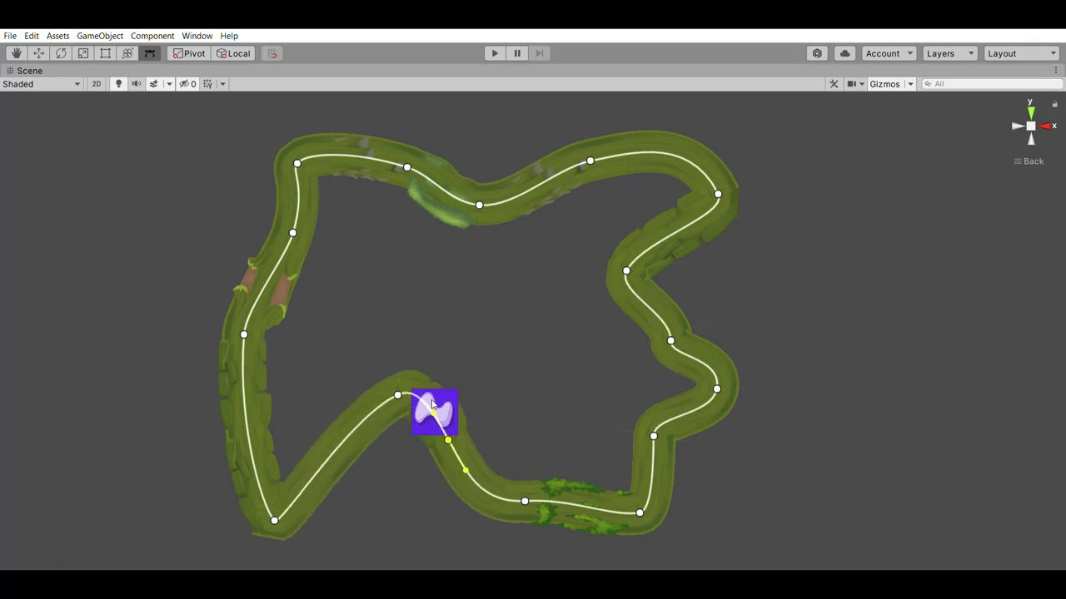
{"action": "left_click_drag", "start_coordinate": [348, 433], "coordinate": [285, 483]}
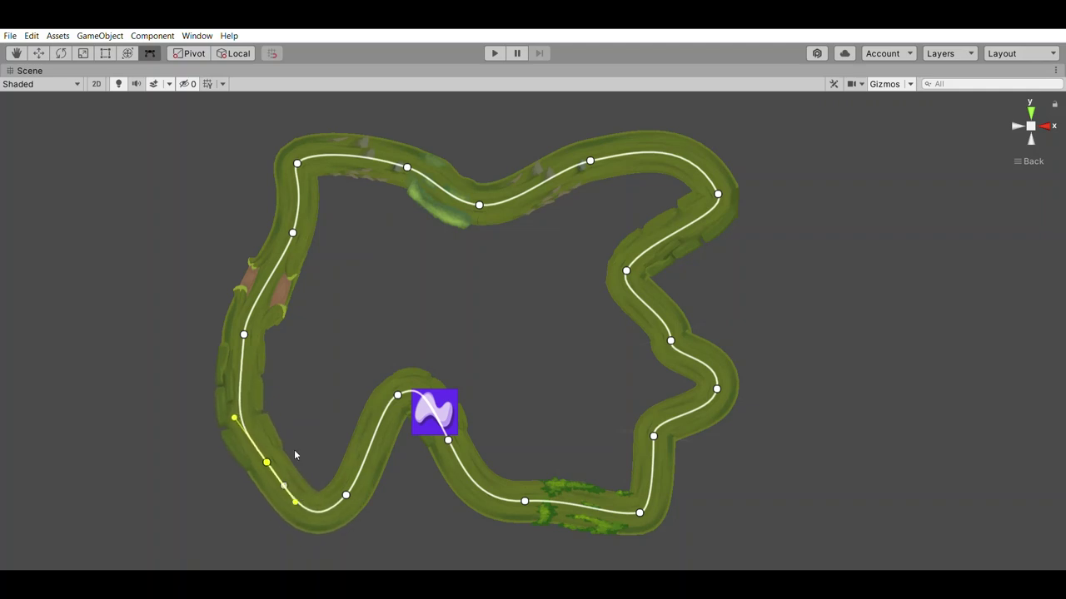
Pinch in the mossy loop's upper-left side, raise the neighbouring top point and deepen the dip beside it
{"action": "left_click_drag", "start_coordinate": [293, 221], "coordinate": [323, 230]}
{"action": "left_click_drag", "start_coordinate": [407, 158], "coordinate": [402, 116]}
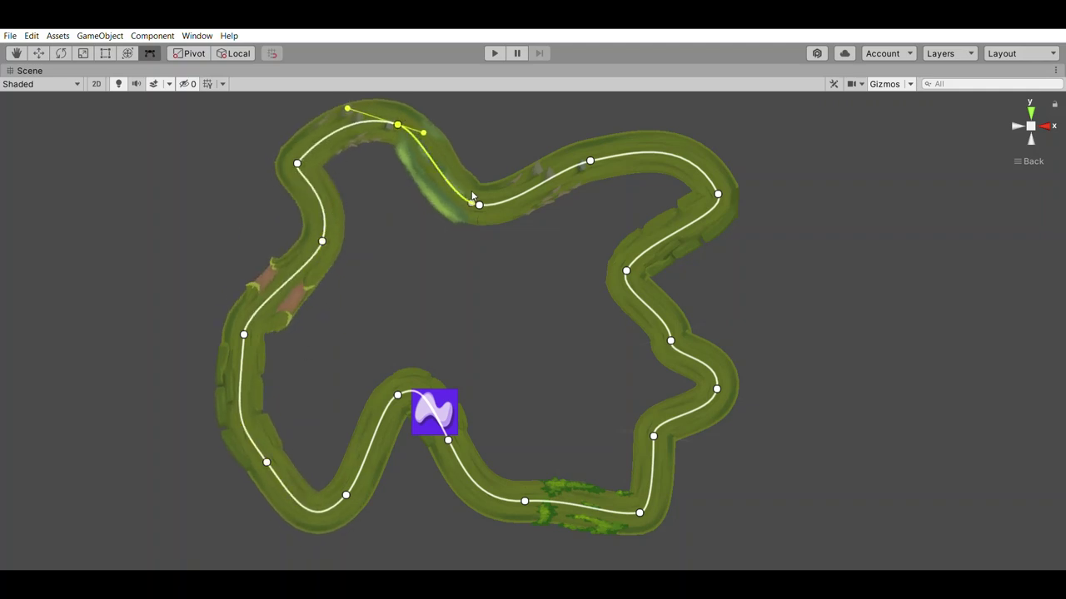
{"action": "left_click_drag", "start_coordinate": [474, 198], "coordinate": [447, 218]}
Playtest the forest scene by dashing the character right past the large stump, and end play mode
{"action": "left_click", "coordinate": [495, 52]}
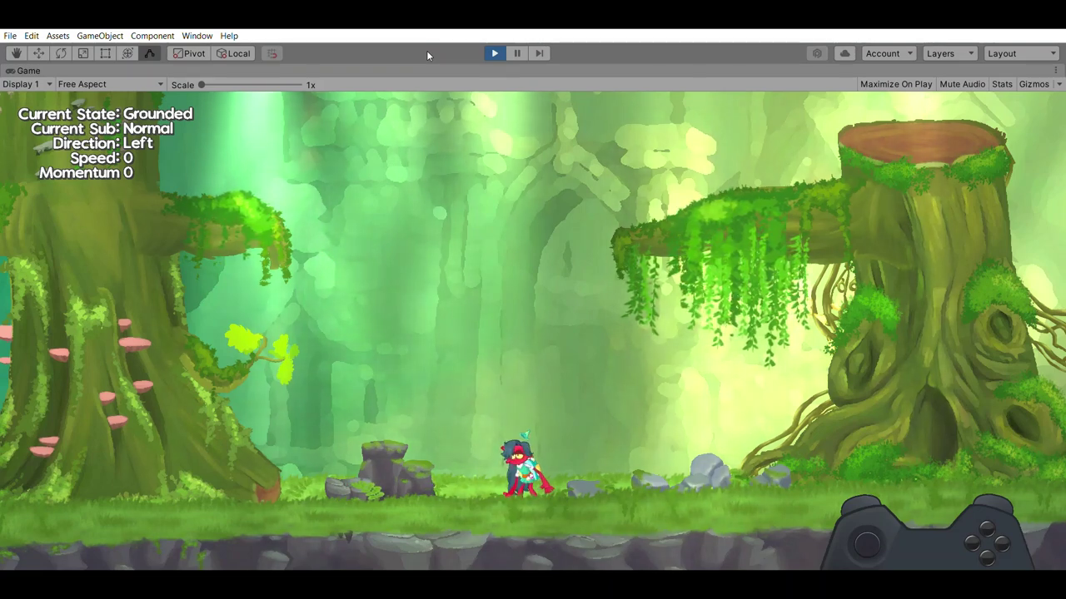
{"action": "key", "text": "Left"}
{"action": "key", "text": "Right"}
{"action": "key", "text": "Right"}
{"action": "key", "text": "Right"}
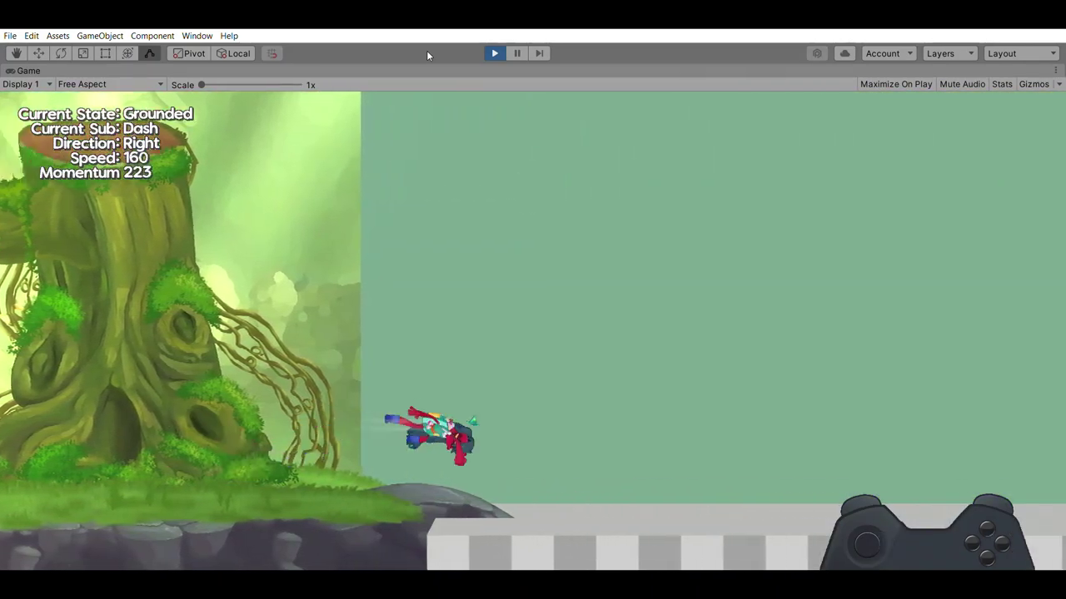
{"action": "left_click", "coordinate": [494, 54]}
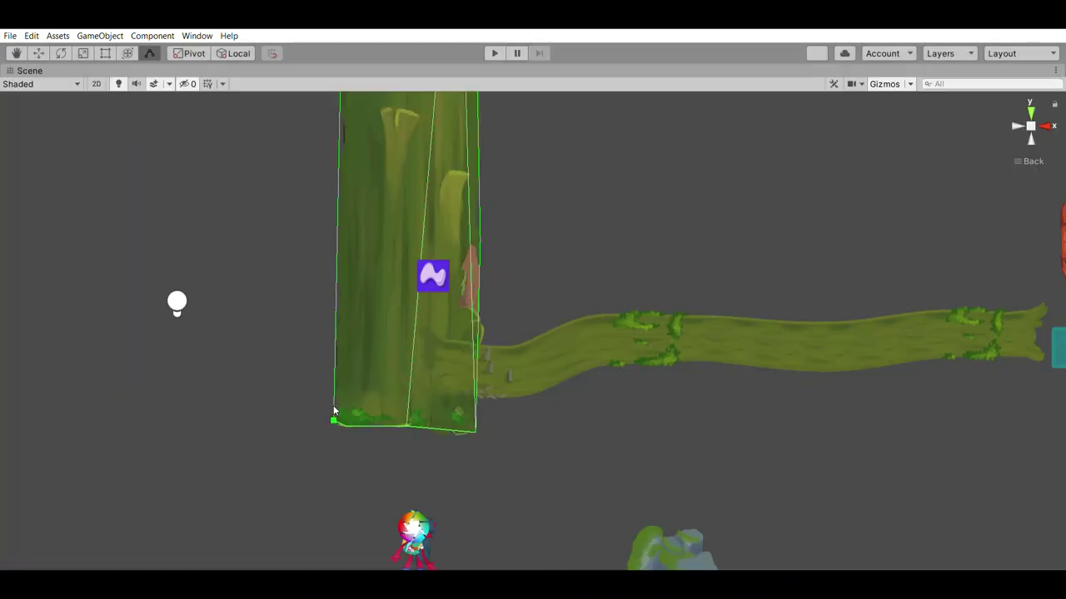
Fit the polygon collider to the hollow tree's left trunk and its rounded upper-left corner
{"action": "middle_click_drag", "start_coordinate": [345, 241], "coordinate": [384, 380]}
{"action": "middle_click_drag", "start_coordinate": [384, 216], "coordinate": [410, 351]}
{"action": "left_click_drag", "start_coordinate": [401, 346], "coordinate": [408, 320]}
{"action": "middle_click_drag", "start_coordinate": [377, 249], "coordinate": [395, 384]}
{"action": "scroll", "coordinate": [399, 379], "scroll_direction": "down", "scroll_amount": 1}
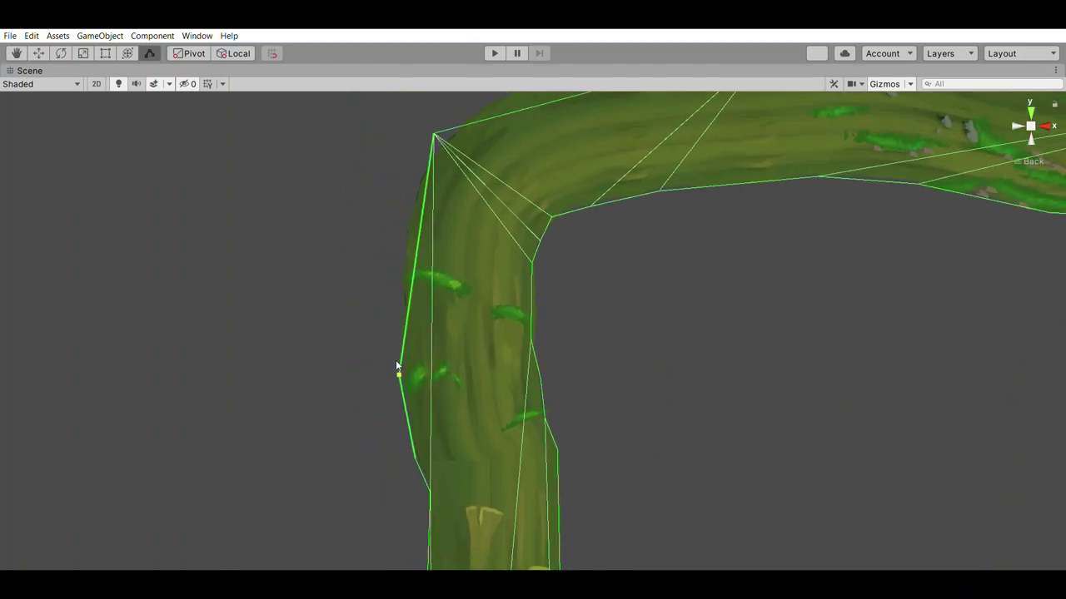
{"action": "middle_click_drag", "start_coordinate": [416, 273], "coordinate": [420, 330]}
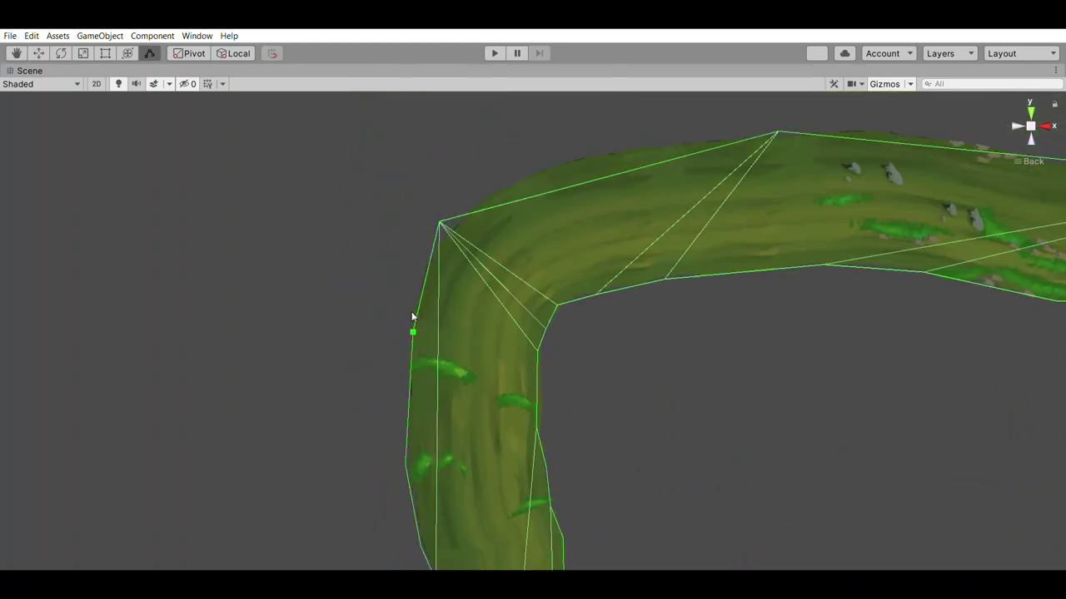
{"action": "left_click_drag", "start_coordinate": [448, 220], "coordinate": [510, 182]}
{"action": "middle_click_drag", "start_coordinate": [584, 149], "coordinate": [445, 215]}
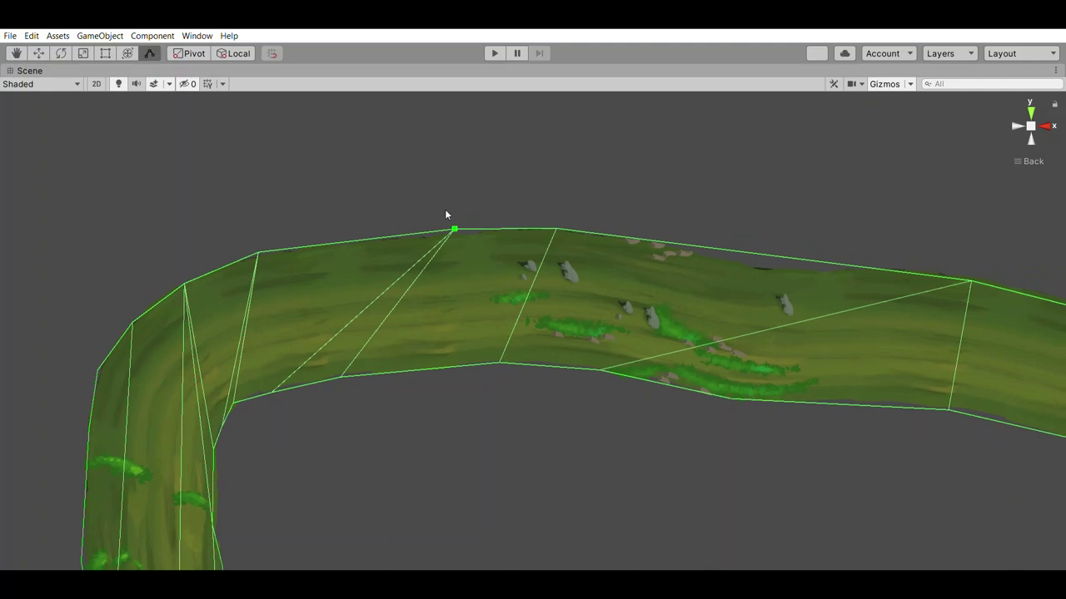
Refine the collider along the top of the upper branch, lowering the outline onto the dip beyond the stones
{"action": "scroll", "coordinate": [461, 214], "scroll_direction": "up", "scroll_amount": 6}
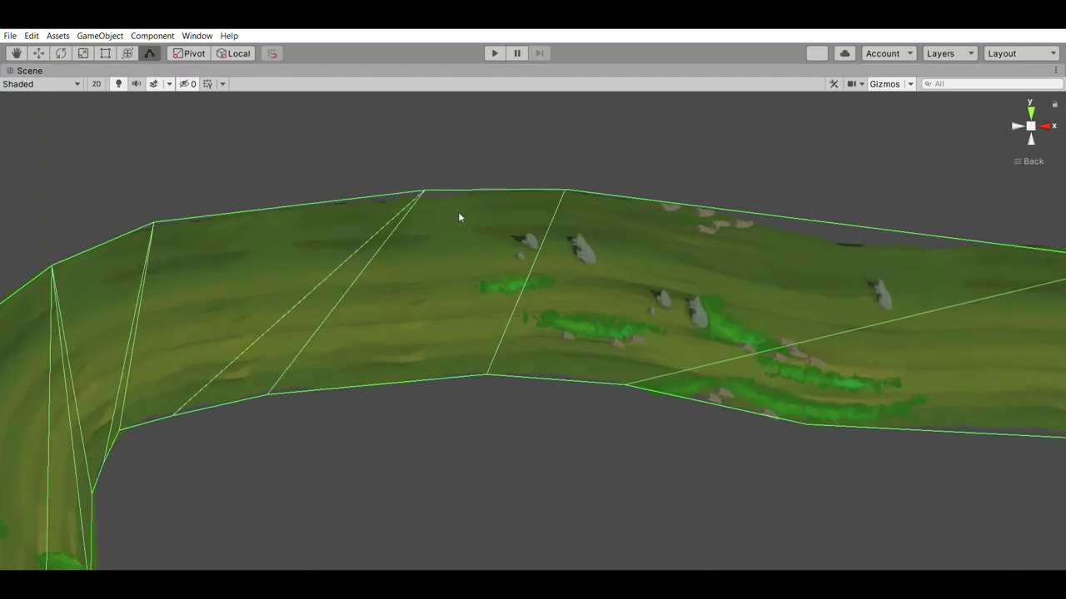
{"action": "left_click_drag", "start_coordinate": [598, 304], "coordinate": [373, 340]}
{"action": "left_click", "coordinate": [681, 321], "text": "ctrl"}
{"action": "middle_click_drag", "start_coordinate": [666, 349], "coordinate": [405, 321]}
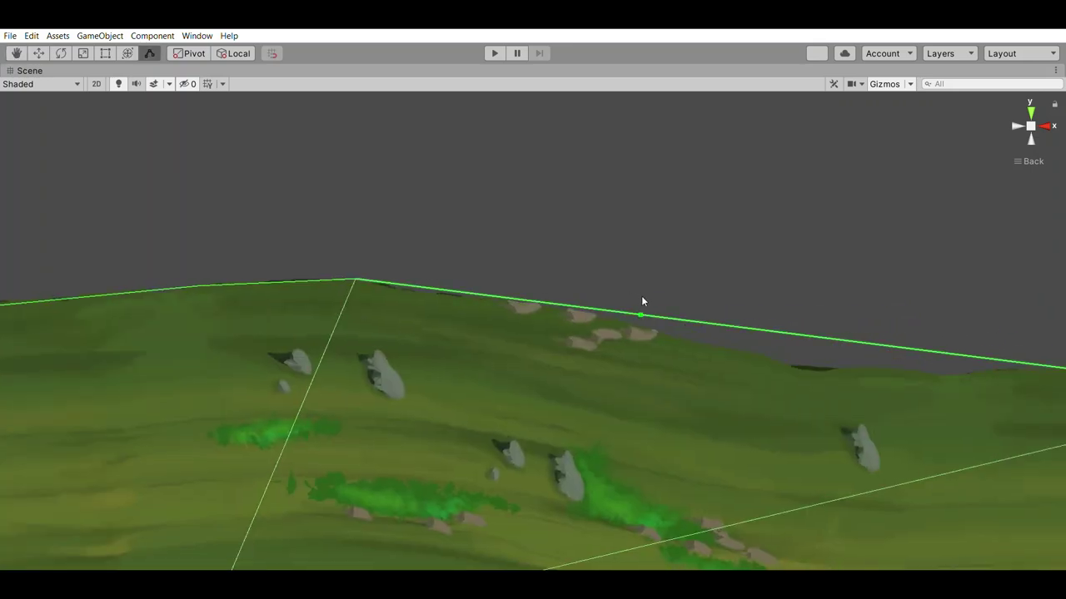
{"action": "left_click_drag", "start_coordinate": [642, 297], "coordinate": [782, 347]}
{"action": "middle_click_drag", "start_coordinate": [783, 347], "coordinate": [583, 338]}
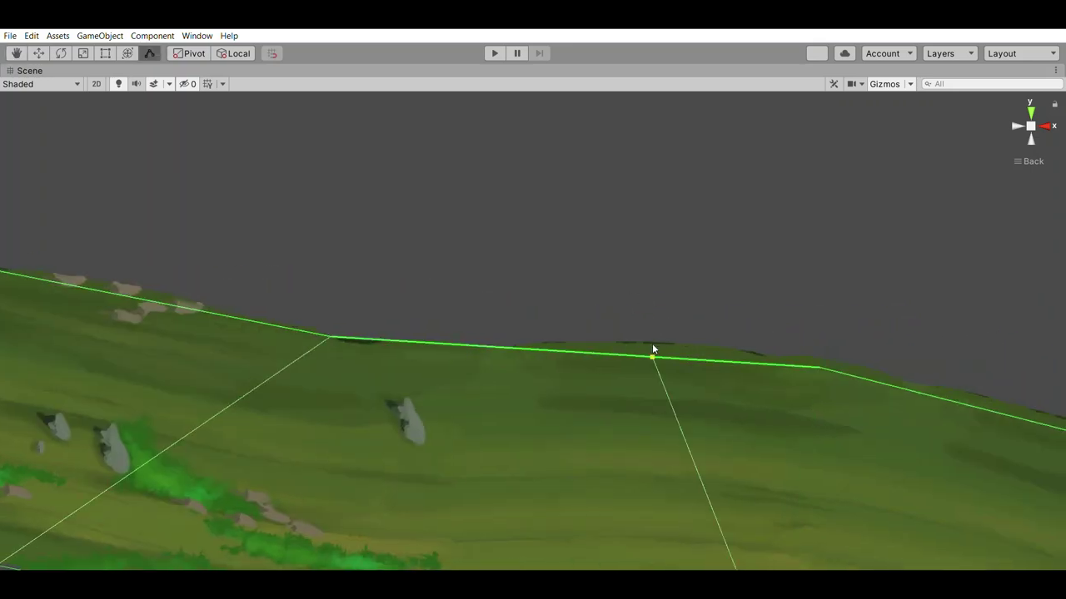
Continue fitting the upper branch's collider over the bumps and dips on its right-hand half
{"action": "left_click_drag", "start_coordinate": [652, 342], "coordinate": [658, 333]}
{"action": "middle_click_drag", "start_coordinate": [840, 353], "coordinate": [492, 311]}
{"action": "left_click_drag", "start_coordinate": [680, 365], "coordinate": [689, 360]}
{"action": "middle_click_drag", "start_coordinate": [827, 391], "coordinate": [657, 372]}
{"action": "left_click_drag", "start_coordinate": [657, 388], "coordinate": [567, 373]}
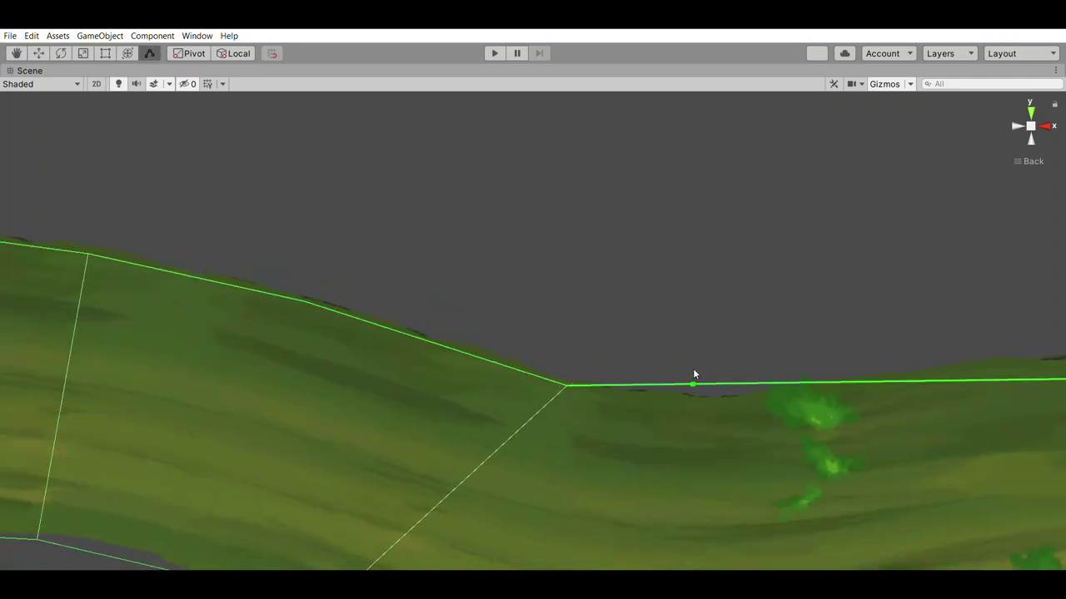
{"action": "left_click_drag", "start_coordinate": [699, 372], "coordinate": [714, 388]}
{"action": "middle_click_drag", "start_coordinate": [714, 388], "coordinate": [536, 392]}
{"action": "left_click_drag", "start_coordinate": [537, 393], "coordinate": [574, 363]}
Fit the collider around the upper-right corner, down the right trunk's outer edge and along its cut bottom end
{"action": "middle_click_drag", "start_coordinate": [854, 354], "coordinate": [718, 320]}
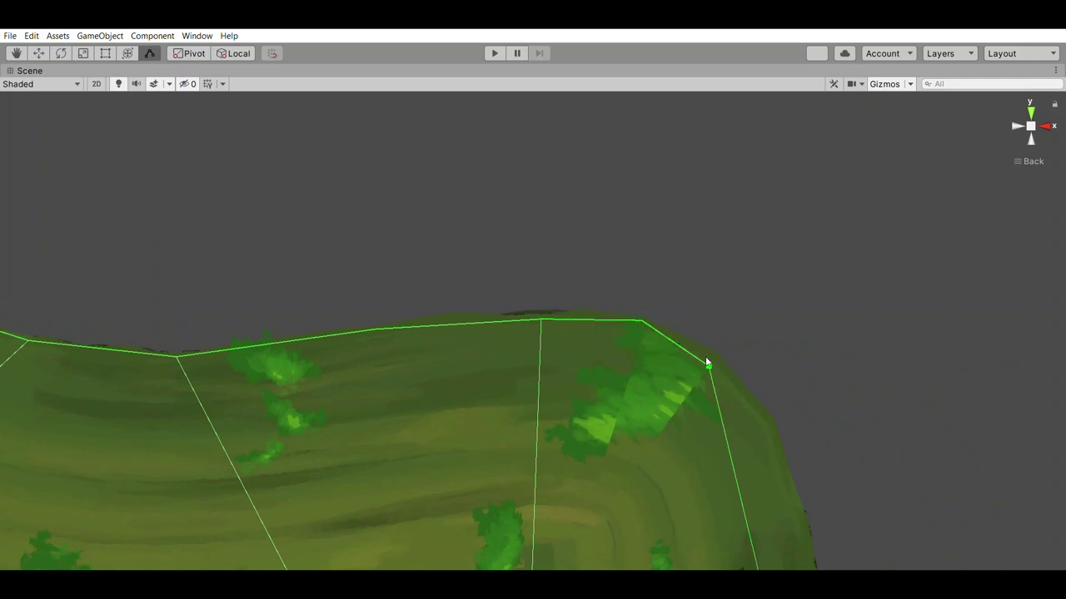
{"action": "middle_click_drag", "start_coordinate": [724, 355], "coordinate": [597, 250]}
{"action": "middle_click_drag", "start_coordinate": [610, 318], "coordinate": [578, 272]}
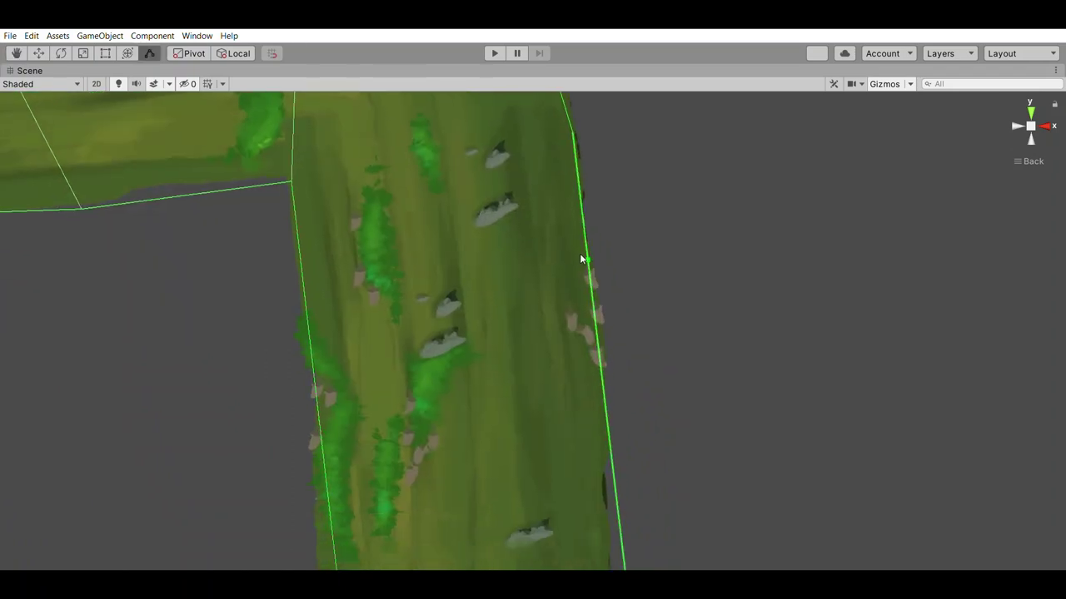
{"action": "middle_click_drag", "start_coordinate": [641, 411], "coordinate": [640, 297]}
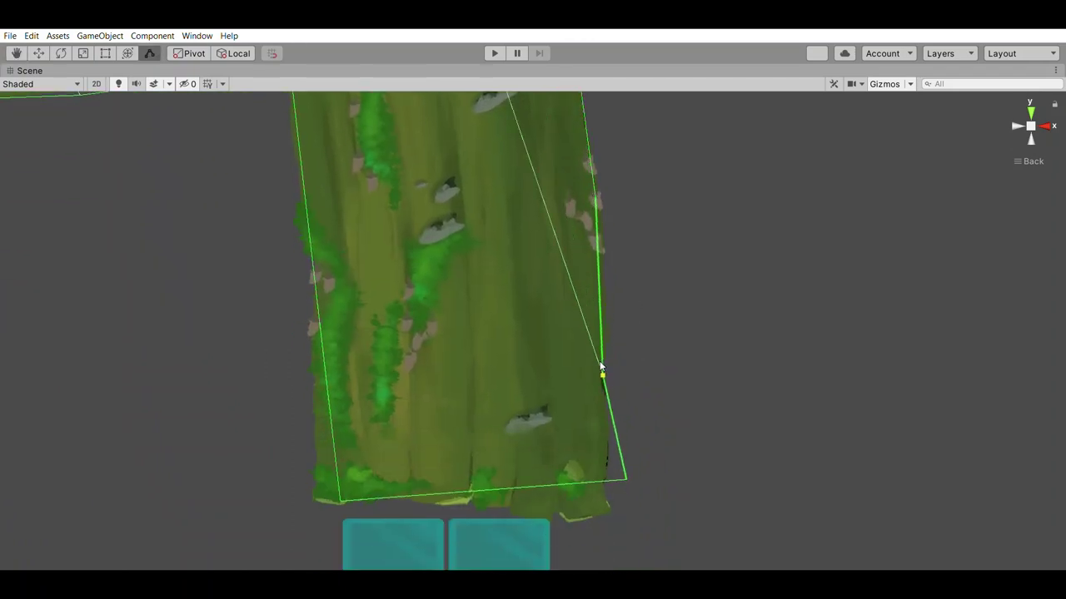
{"action": "left_click_drag", "start_coordinate": [616, 468], "coordinate": [602, 493]}
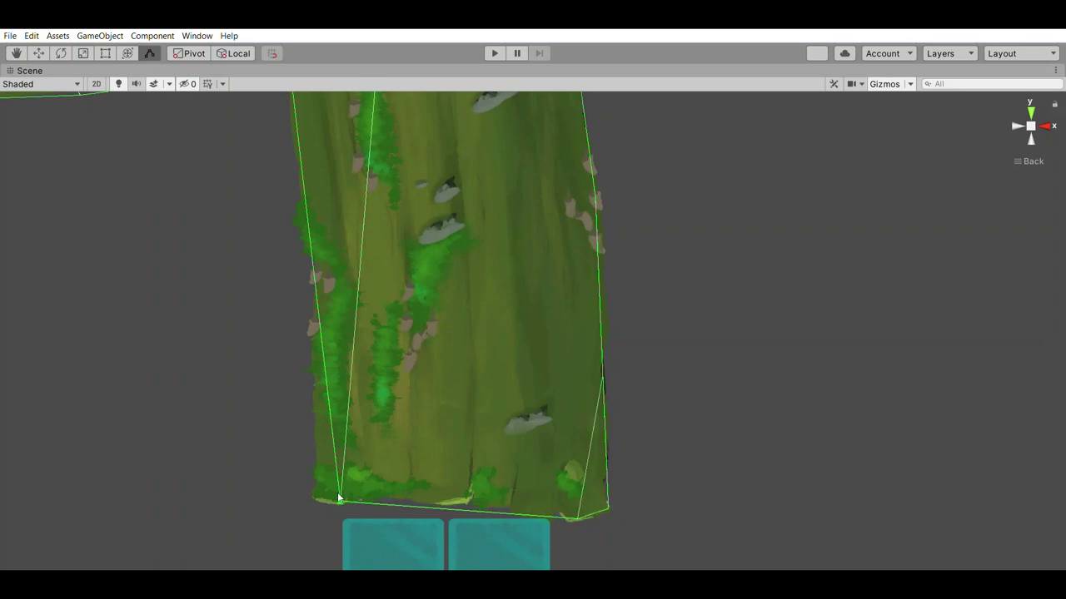
{"action": "left_click_drag", "start_coordinate": [339, 498], "coordinate": [311, 496]}
{"action": "left_click_drag", "start_coordinate": [378, 501], "coordinate": [384, 500]}
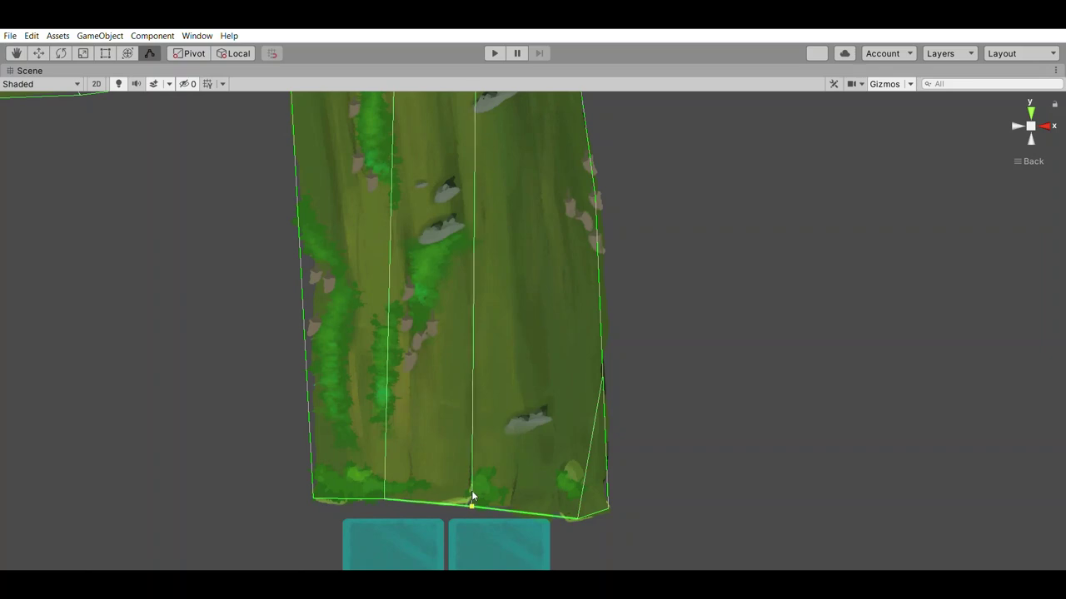
Align the collider with the right trunk's inner edge and the underside of the upper branch beside it
{"action": "middle_click_drag", "start_coordinate": [340, 414], "coordinate": [451, 490]}
{"action": "left_click_drag", "start_coordinate": [415, 357], "coordinate": [429, 355]}
{"action": "scroll", "coordinate": [428, 291], "scroll_direction": "down", "scroll_amount": 5}
{"action": "middle_click_drag", "start_coordinate": [393, 177], "coordinate": [325, 331]}
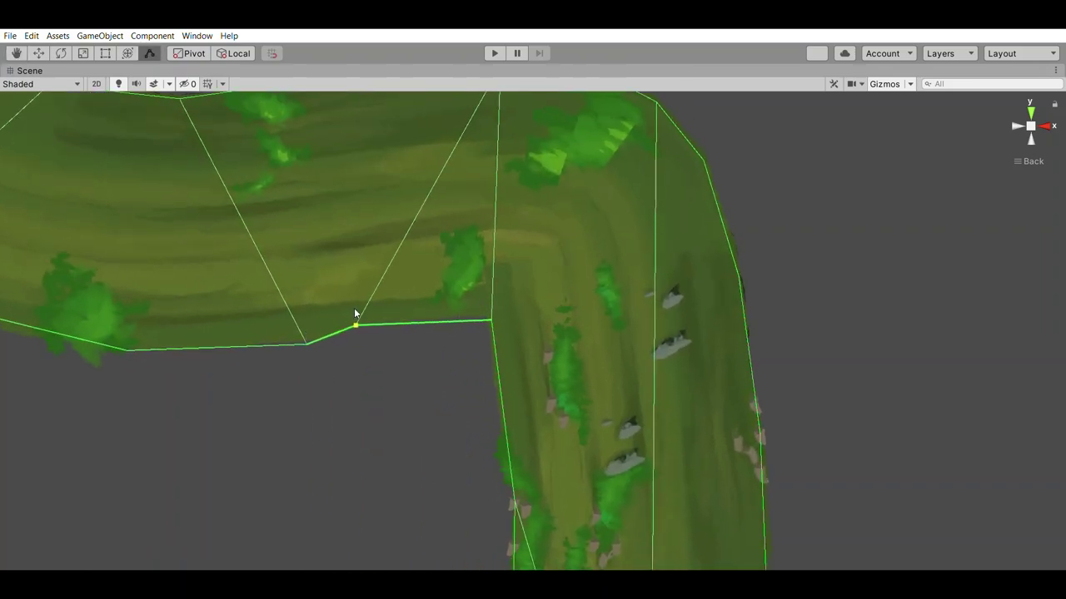
{"action": "scroll", "coordinate": [465, 304], "scroll_direction": "down", "scroll_amount": 3}
Playtest the hollow tree area by running along the lower log and jumping onto the moving machine platform
{"action": "key", "text": "ctrl+p"}
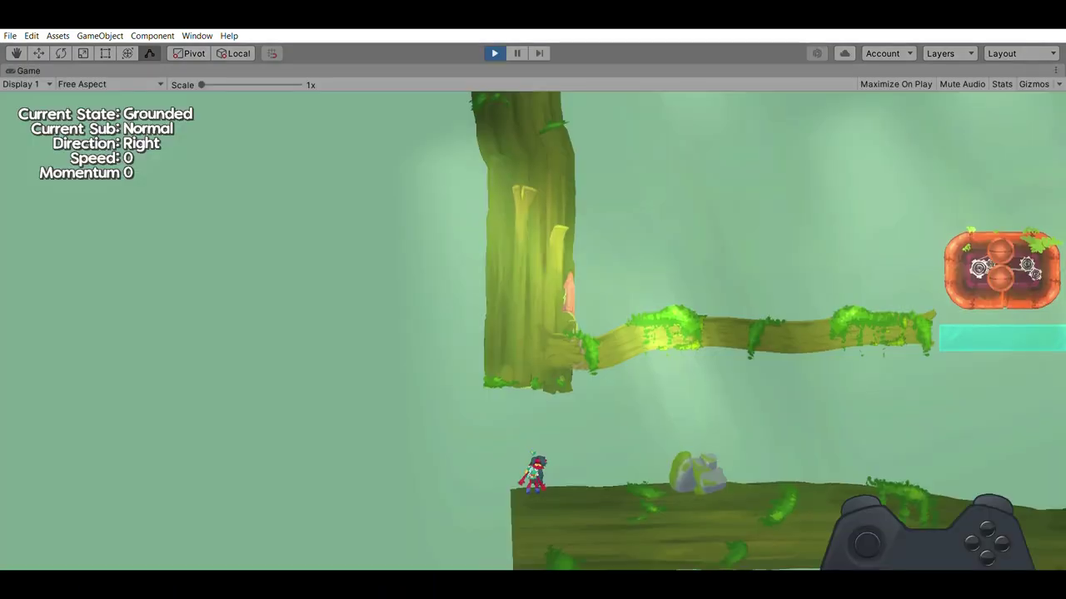
{"action": "key", "text": "Right"}
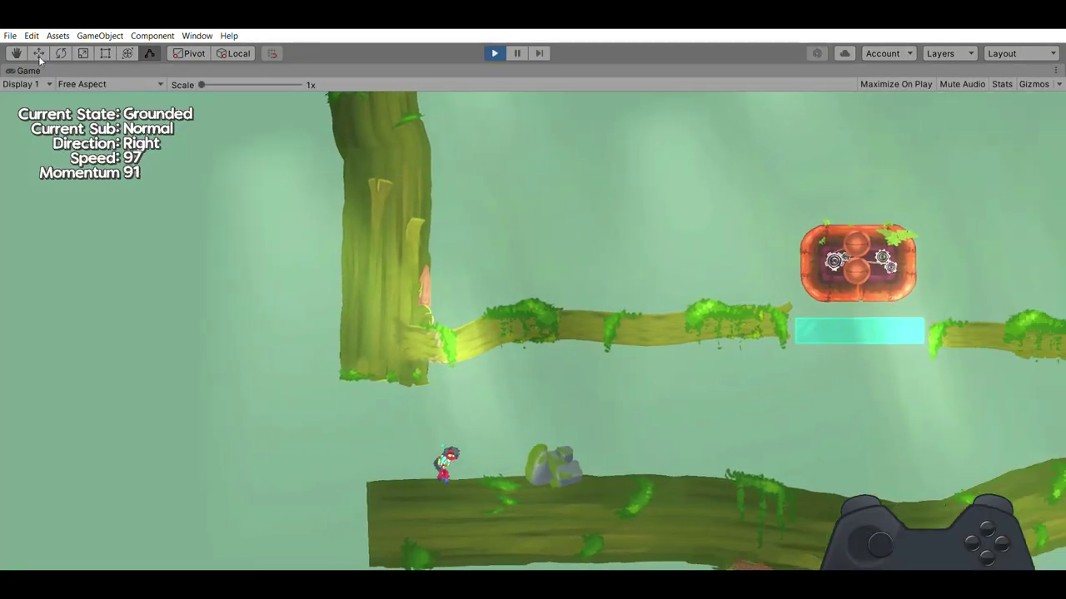
{"action": "key", "text": "space"}
{"action": "key", "text": "Right"}
{"action": "key", "text": "Right"}
{"action": "key", "text": "Left"}
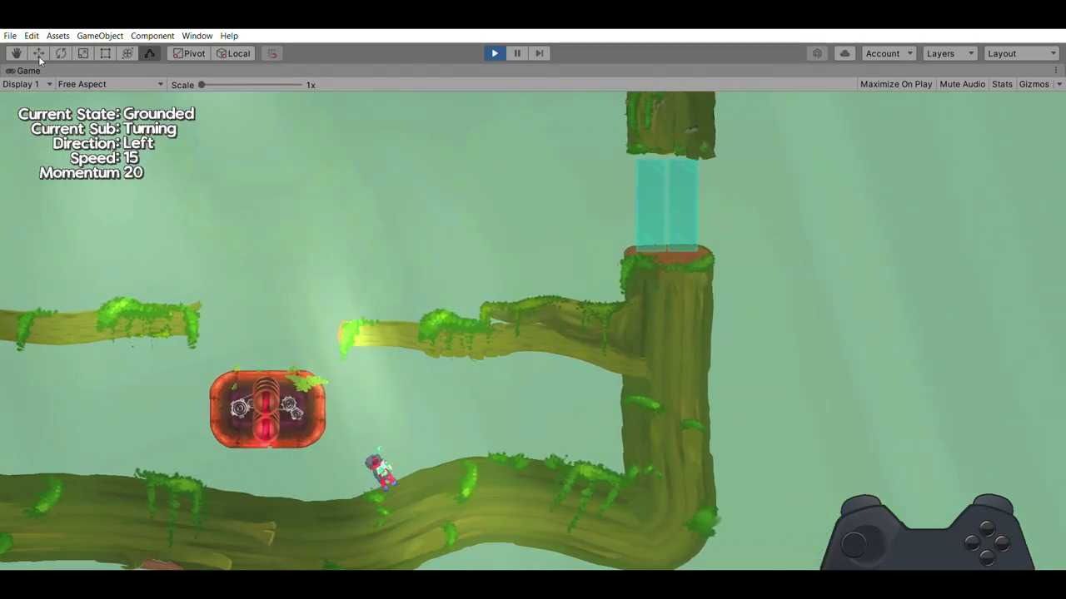
{"action": "key", "text": "space"}
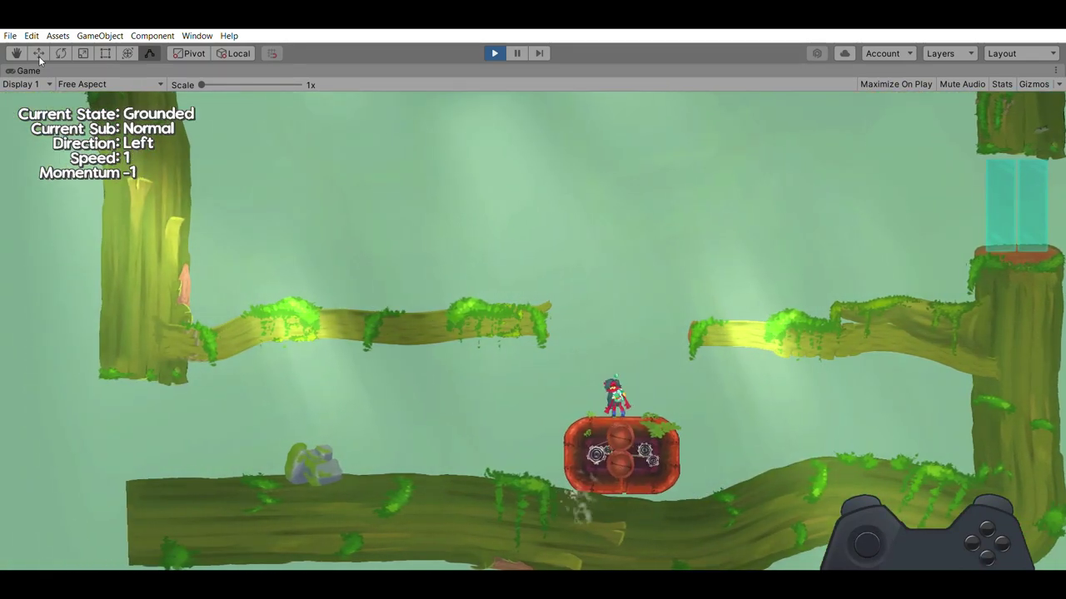
Test the middle branches by landing on the left one, jumping the gap to the right one and returning
{"action": "key", "text": "Left"}
{"action": "key", "text": "space"}
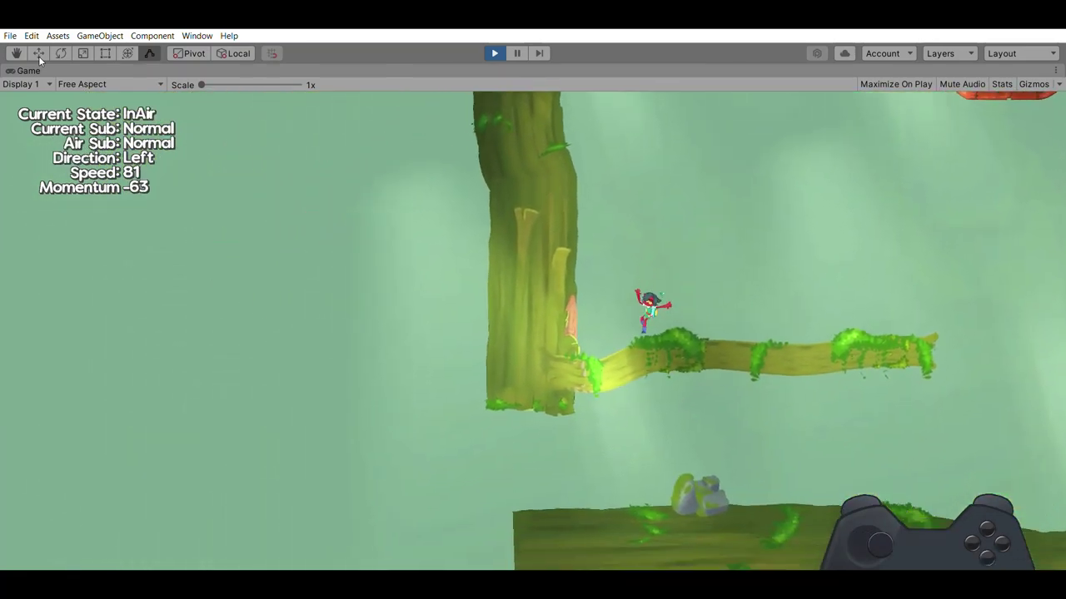
{"action": "key", "text": "Right"}
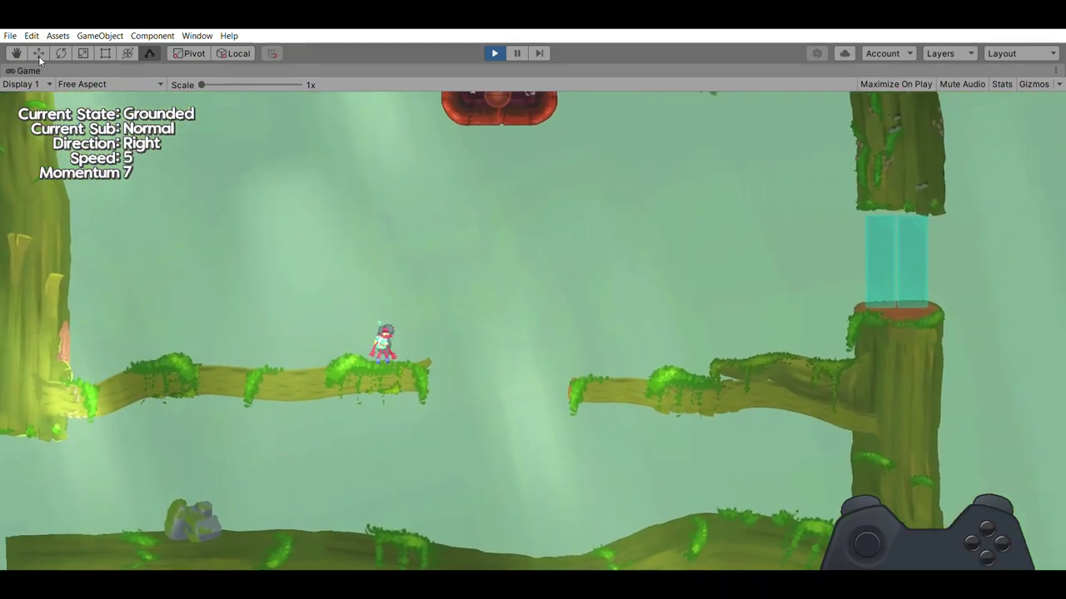
{"action": "key", "text": "space"}
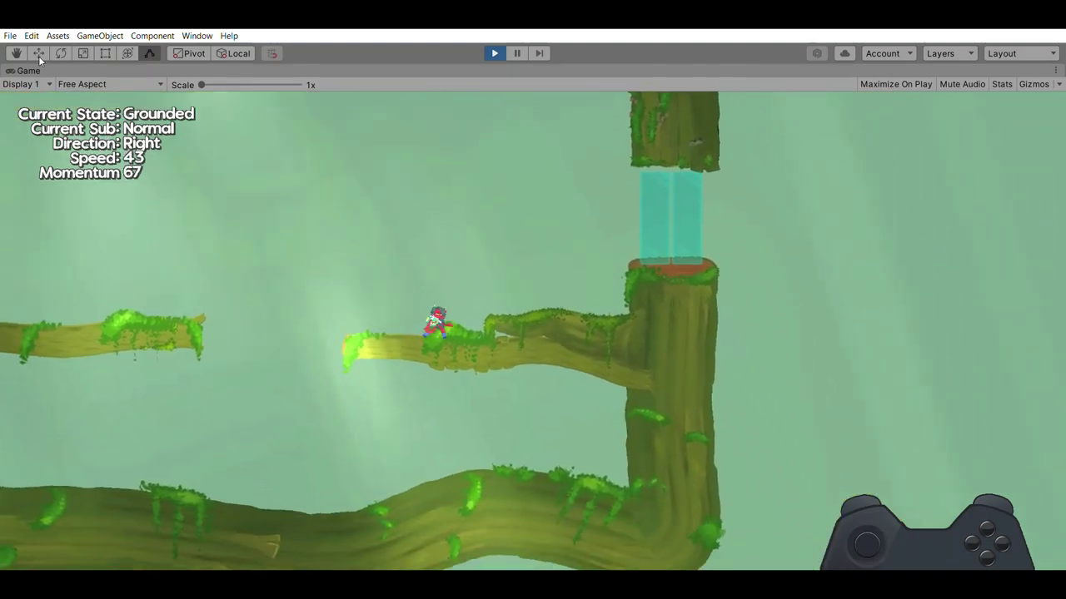
{"action": "key", "text": "Left"}
{"action": "key", "text": "space"}
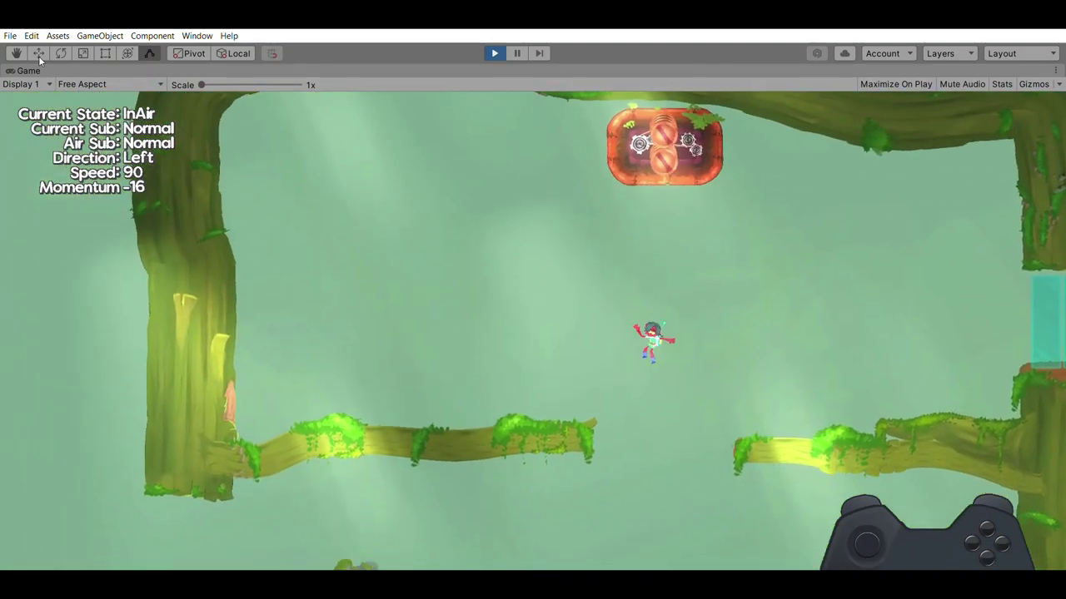
{"action": "key", "text": "shift"}
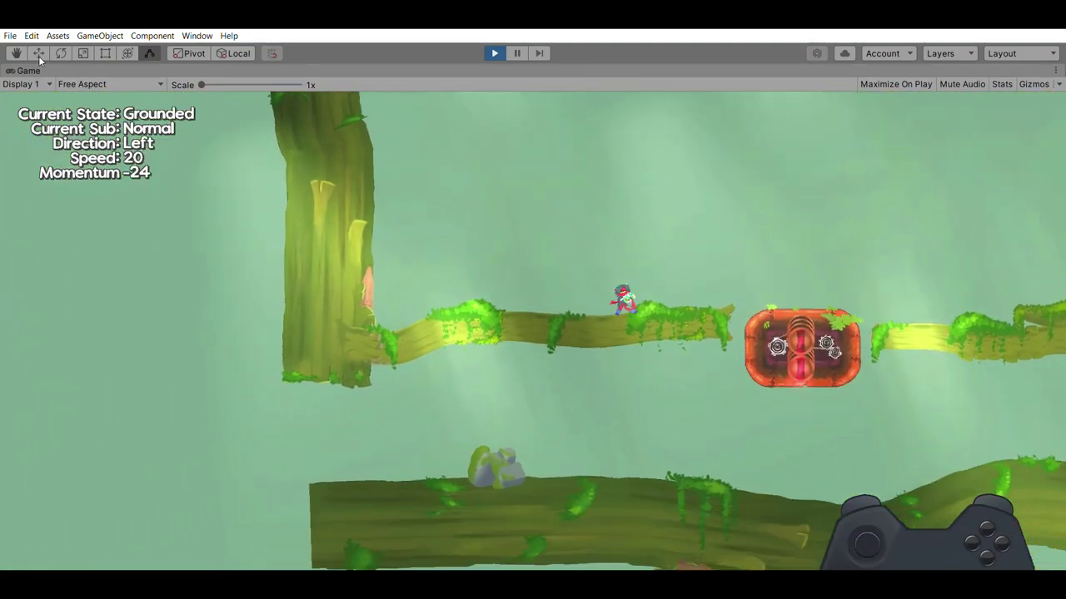
Test the lower log by running right toward the trunk, turning back left and jumping near the rocks
{"action": "key", "text": "Right"}
{"action": "key", "text": "space"}
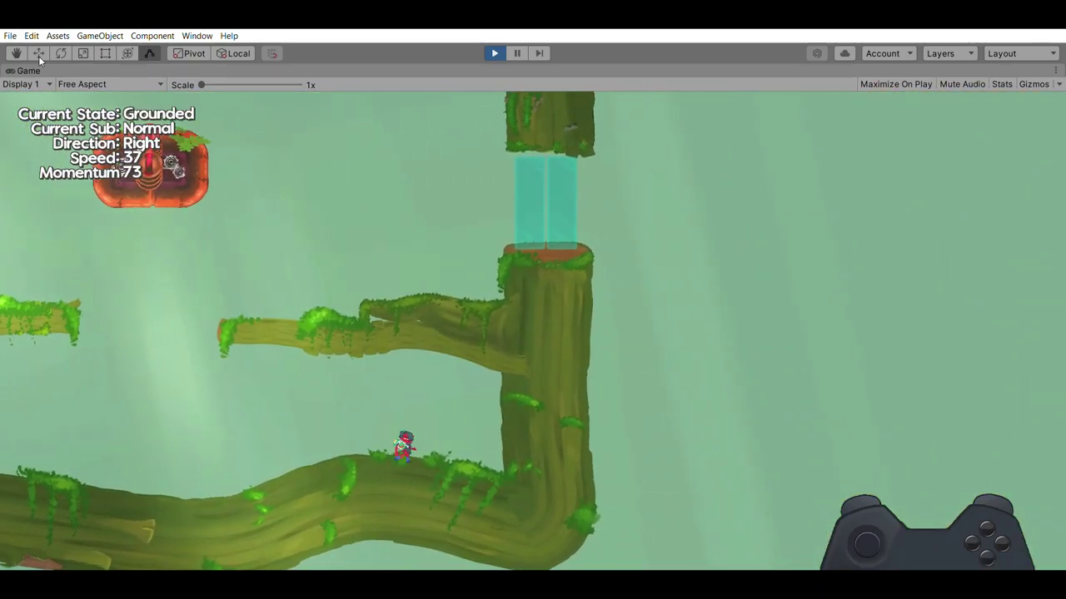
{"action": "key", "text": "Left"}
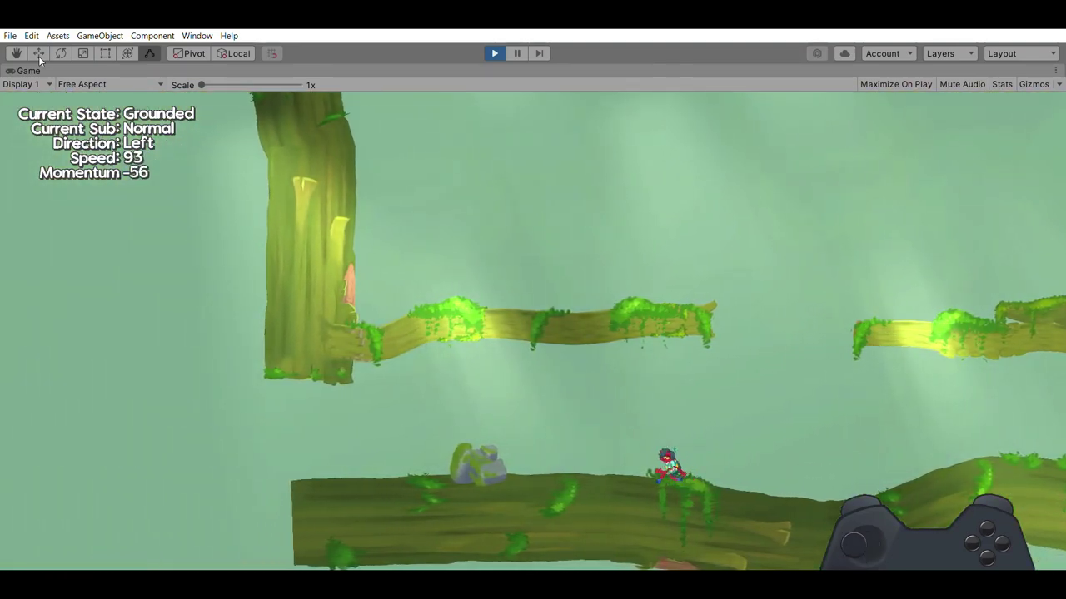
{"action": "key", "text": "space"}
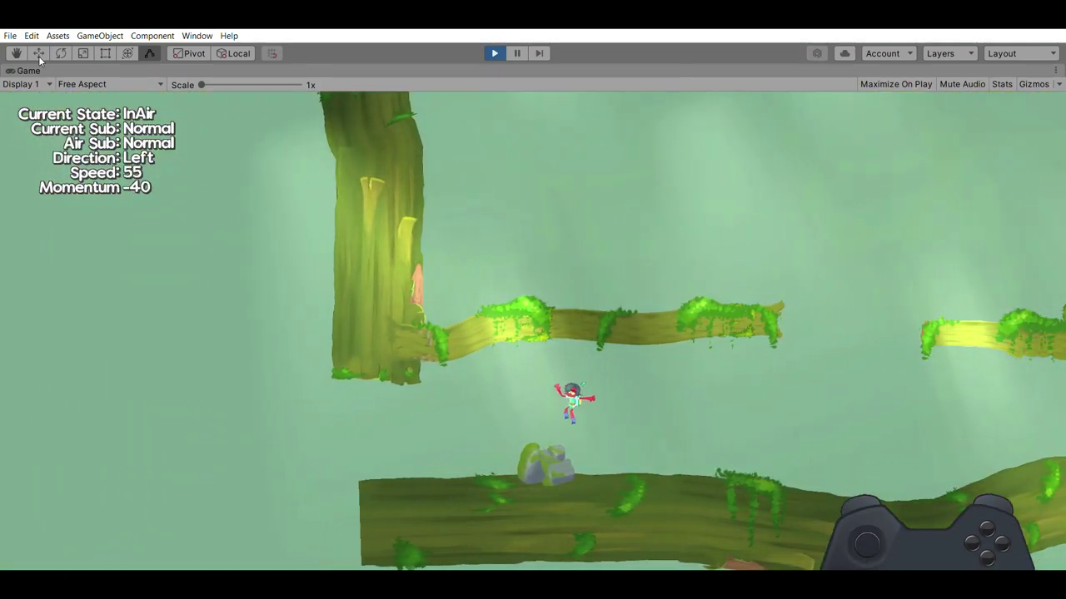